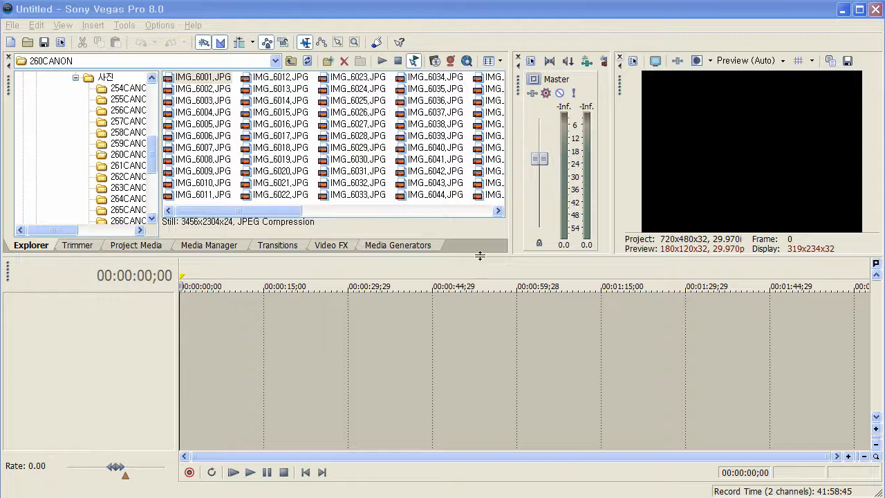
- Enlarge the timeline area and widen the folder tree, and select the iPod (D:) drive to show its photo subfolders
mouse_move(480, 252)
mouse_down()
mouse_move(477, 235)
mouse_move(479, 246)
mouse_up()
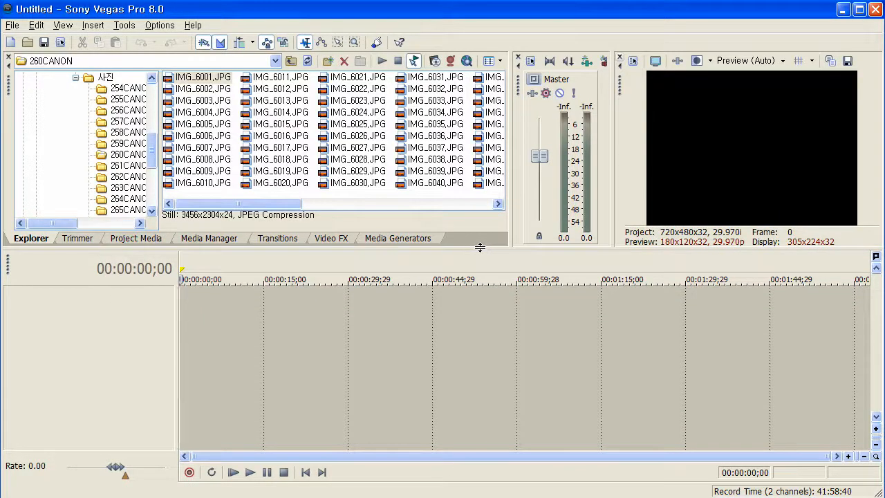
drag(159, 142, 193, 82)
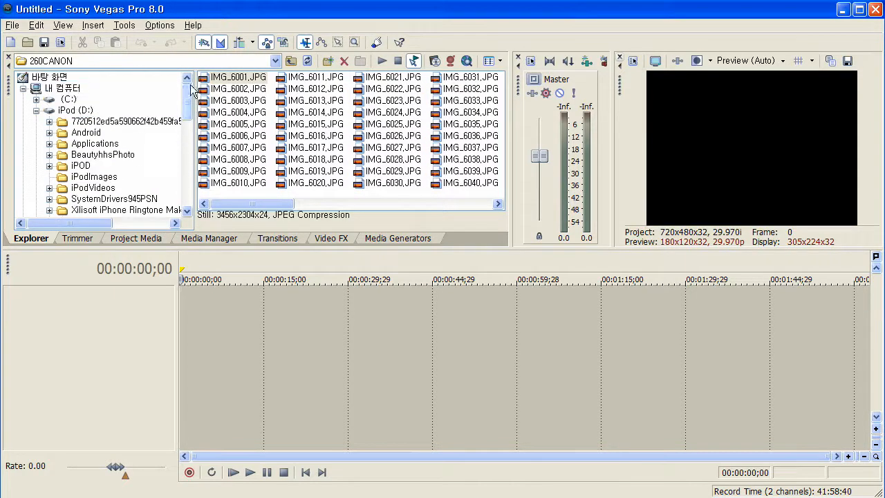
click(36, 111)
click(36, 110)
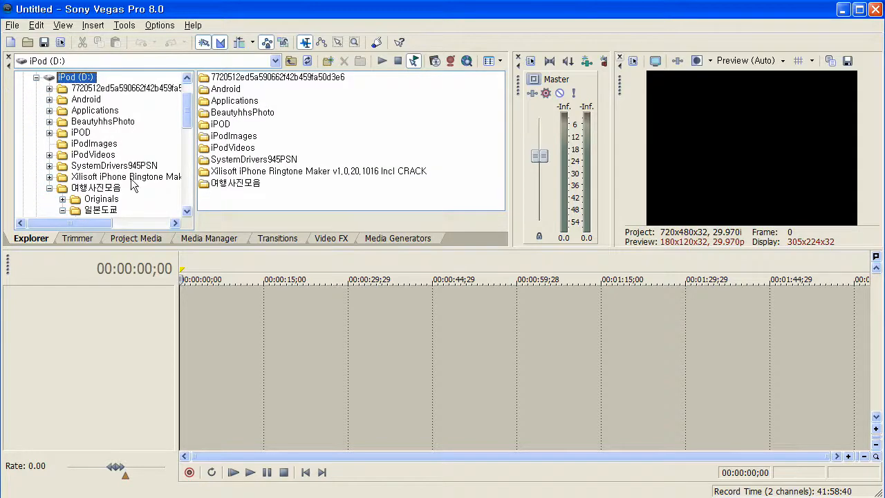
drag(183, 113, 183, 129)
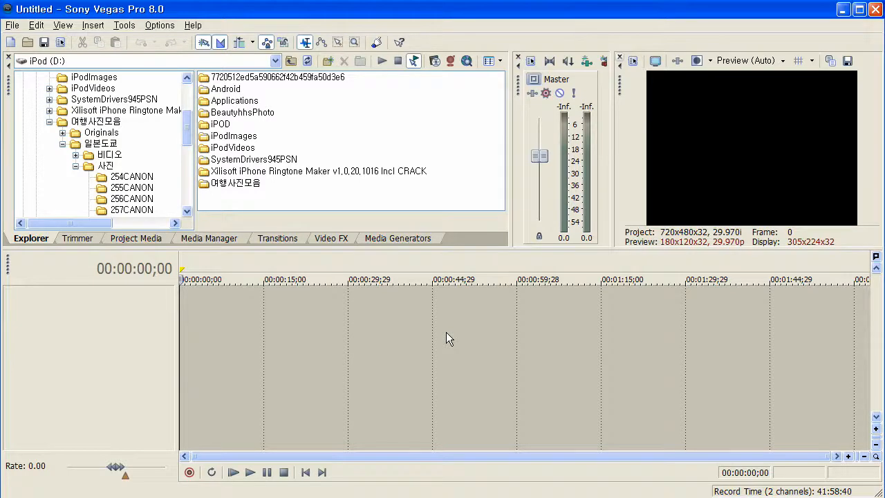
- Enable automatic overlapping of multiple selected media when added in the editing preferences, and apply the change
click(159, 27)
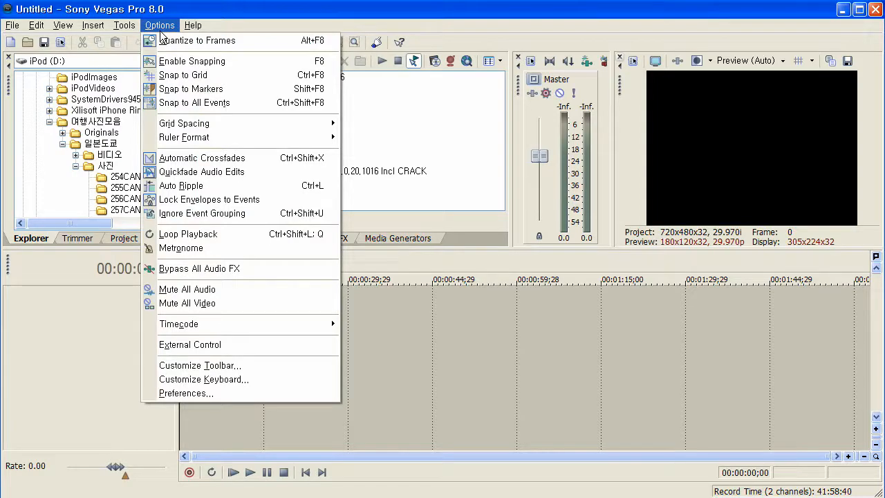
click(193, 395)
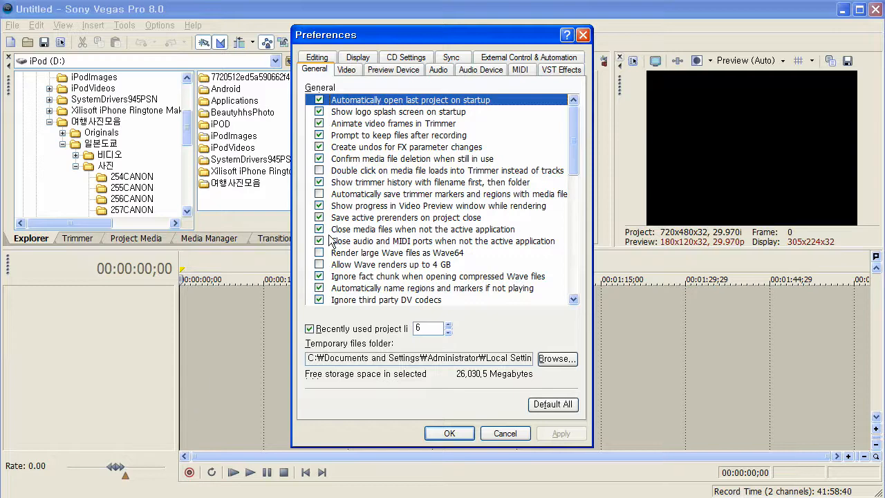
click(355, 72)
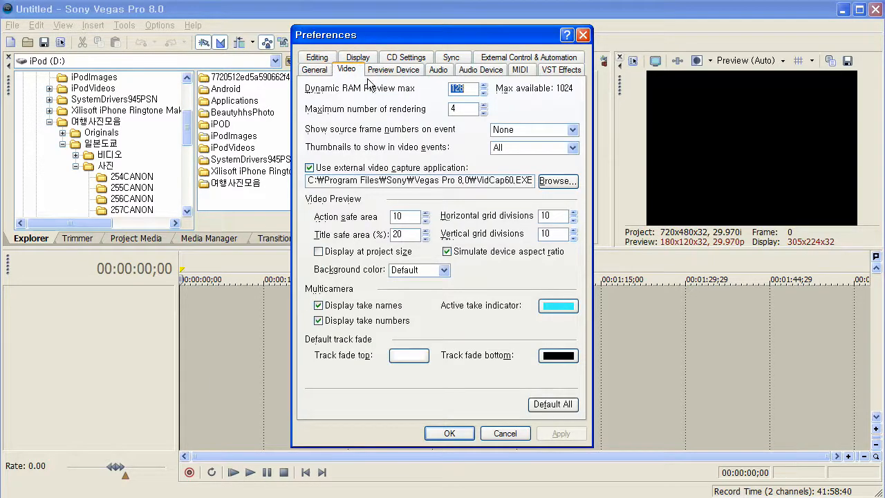
click(316, 58)
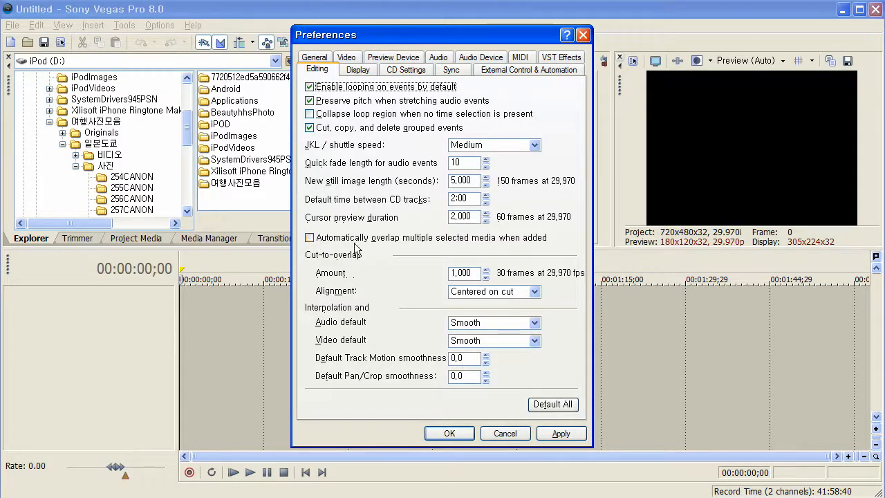
click(309, 239)
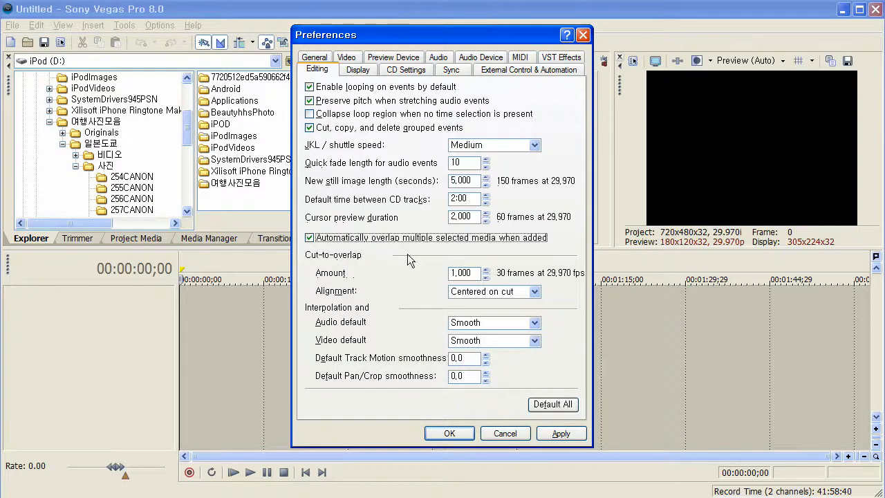
click(563, 434)
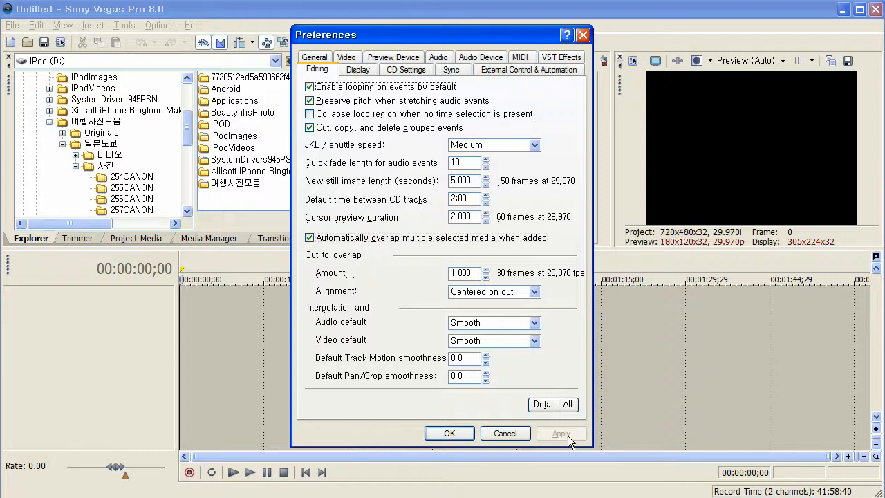
click(450, 434)
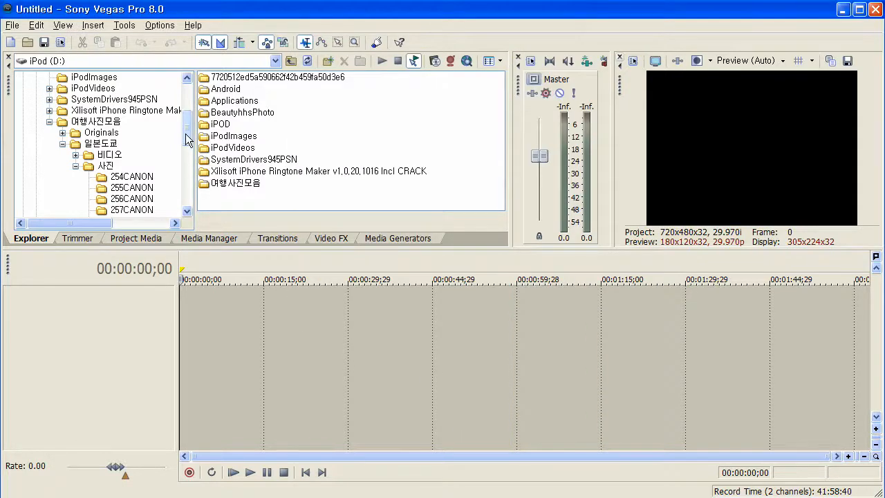
- Open the 262CANON photo folder and select IMG_6201.JPG
scroll(152, 158, down, 4)
click(139, 144)
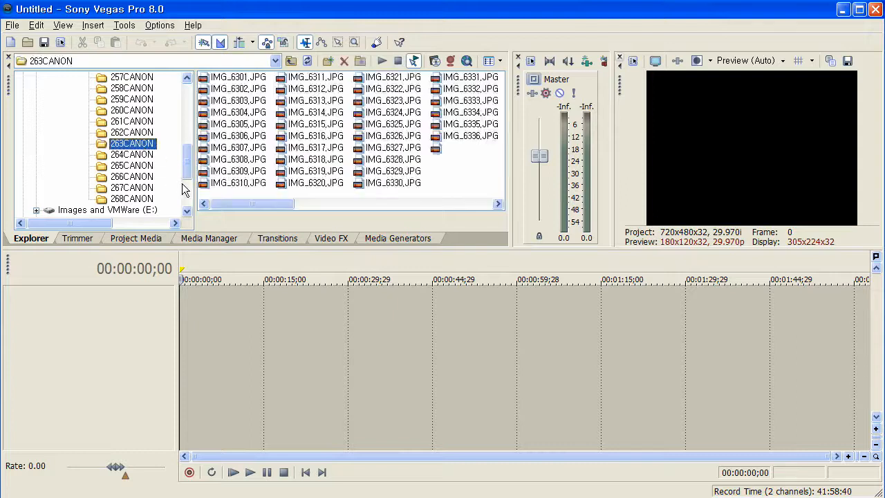
click(136, 132)
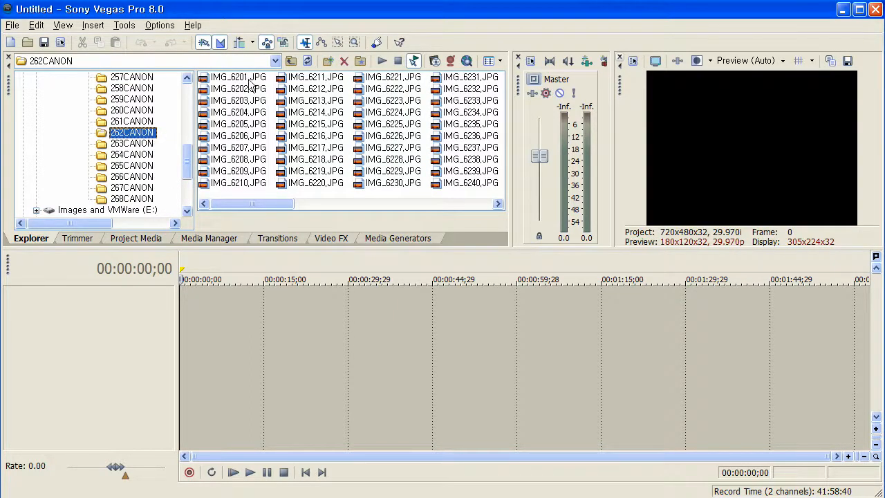
click(249, 79)
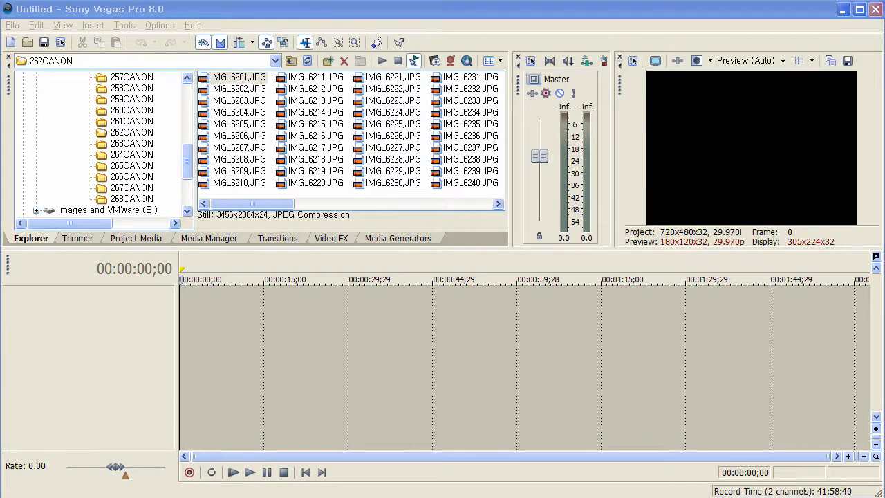
- Switch to the Windows Explorer window and view the photos in 261CANON and 260CANON as thumbnails
key(alt+Tab)
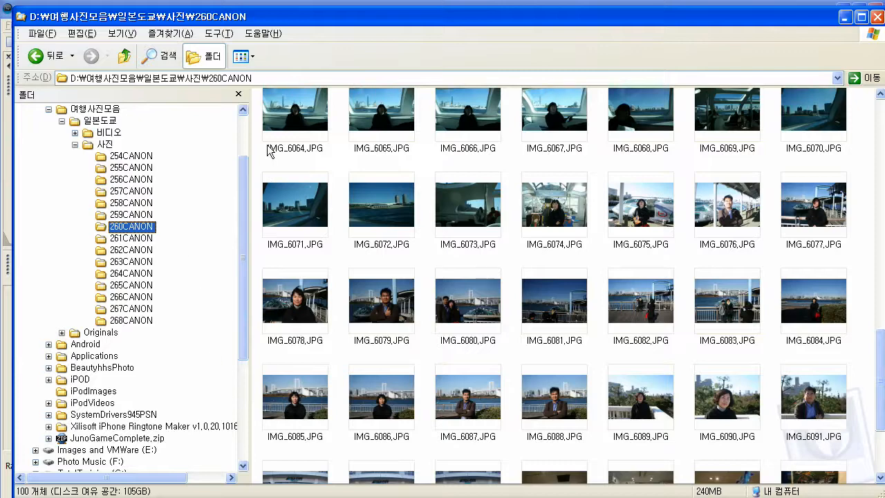
click(137, 237)
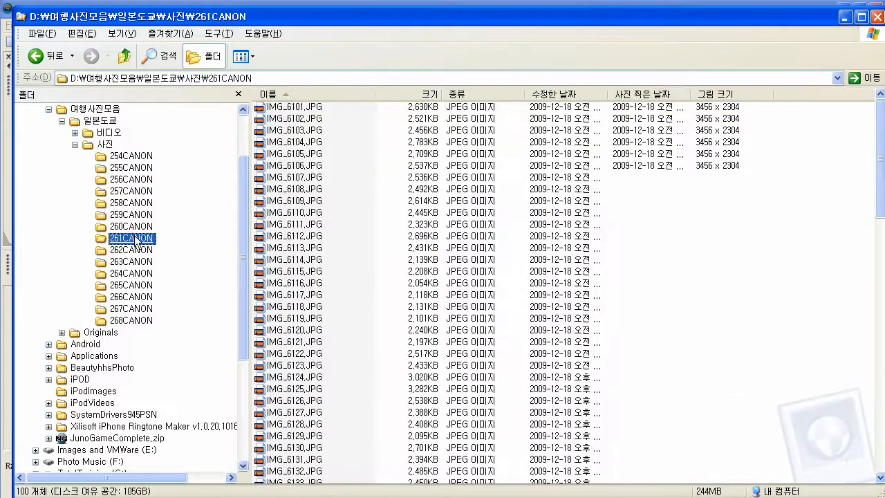
click(243, 57)
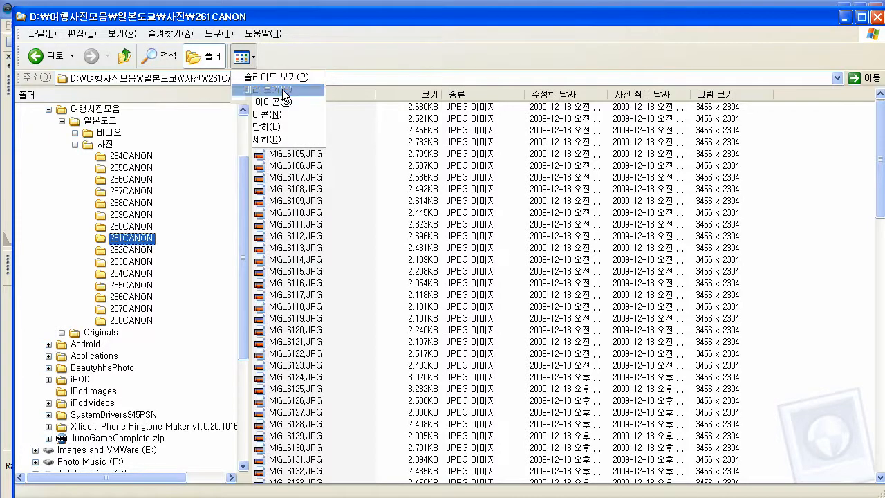
click(283, 91)
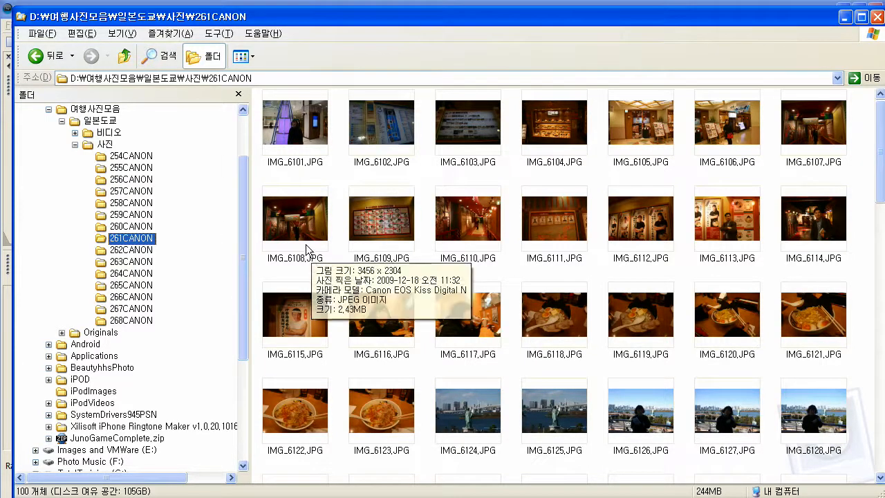
mouse_move(403, 248)
click(130, 226)
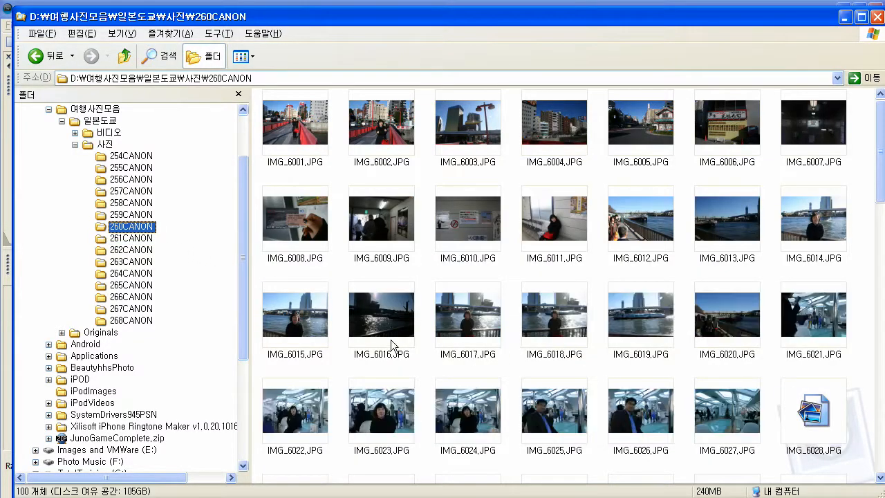
- Select photos IMG_6015, IMG_6017, IMG_6018, IMG_6025, IMG_6026 and IMG_6028 together in 260CANON, and return to Sony Vegas Pro
click(306, 315)
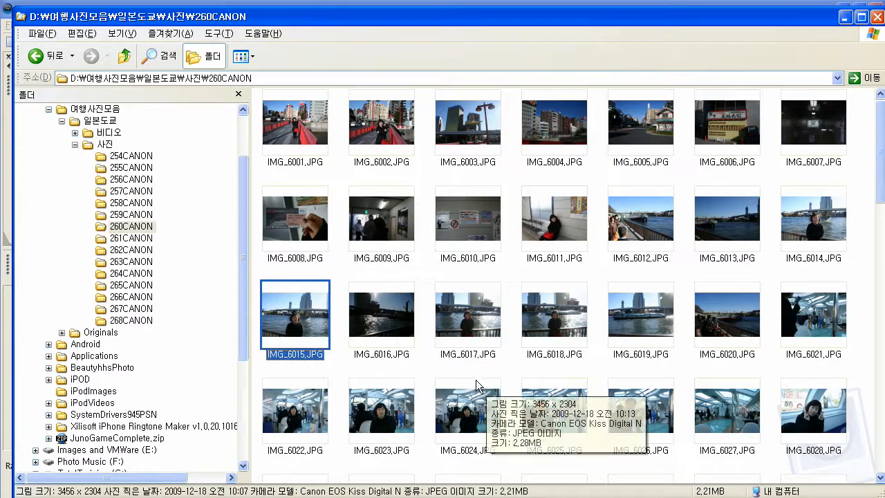
ctrl+click(488, 324)
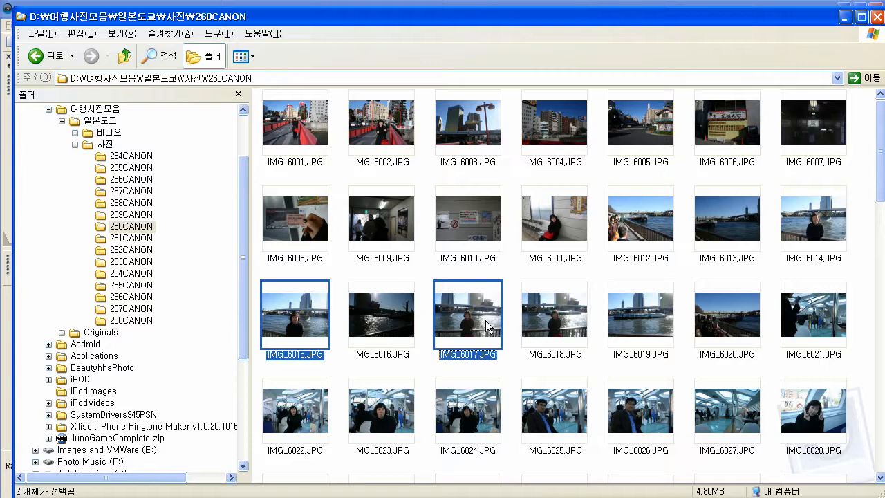
ctrl+click(565, 326)
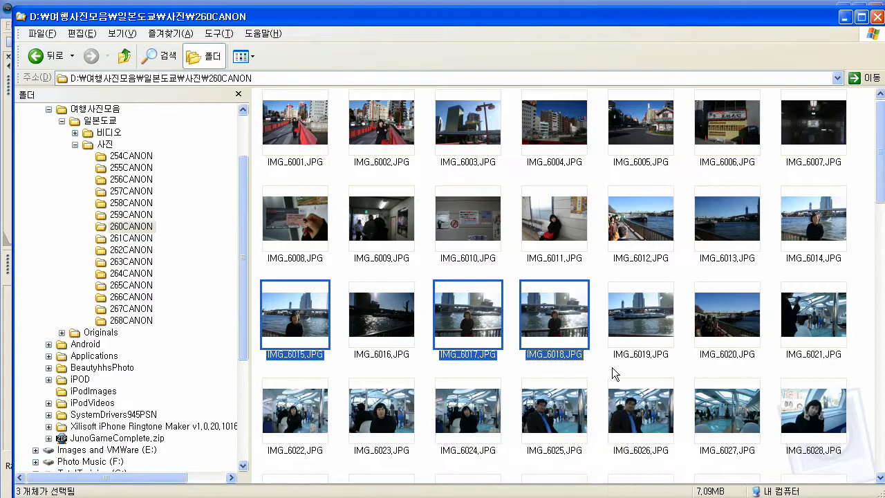
scroll(612, 370, down, 3)
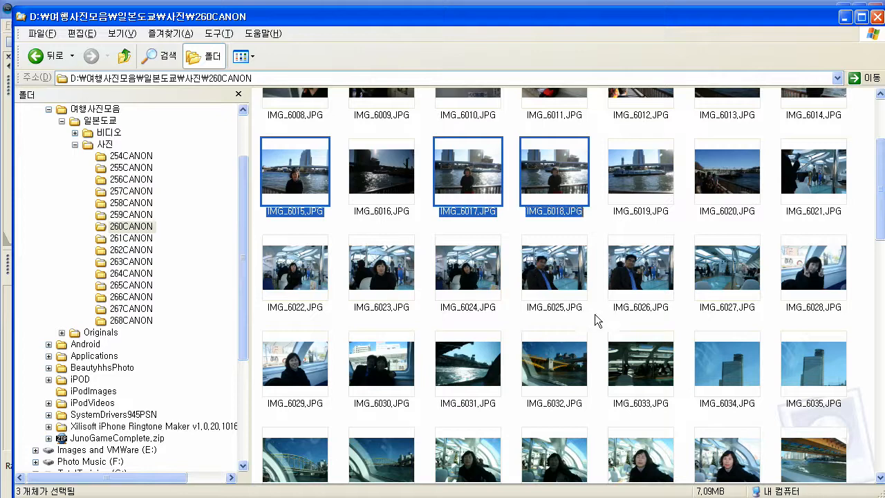
ctrl+click(642, 280)
ctrl+click(552, 274)
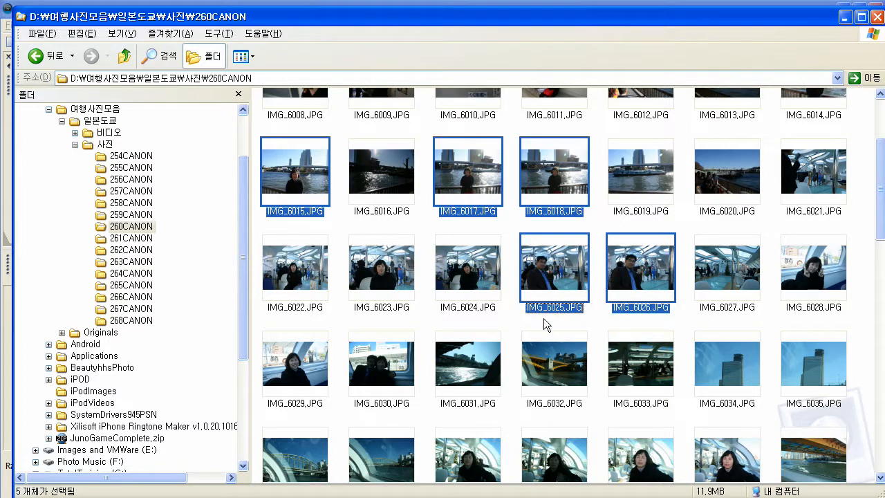
ctrl+click(806, 280)
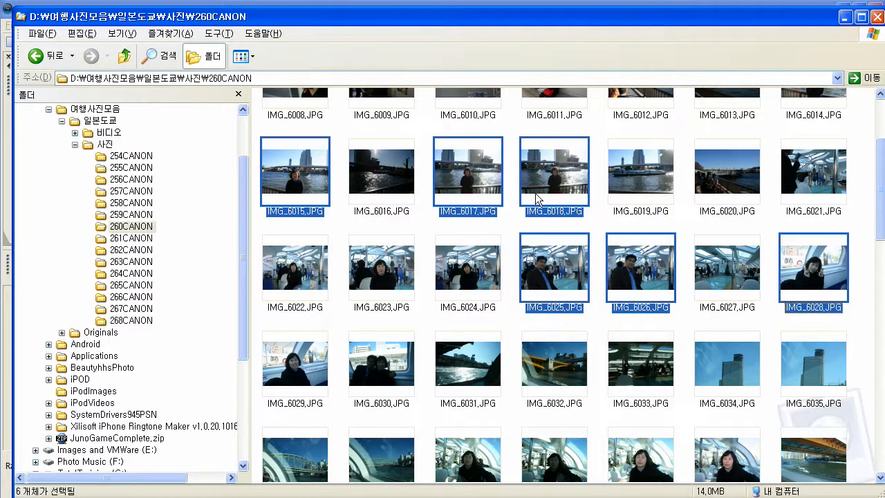
mouse_move(620, 259)
mouse_move(568, 243)
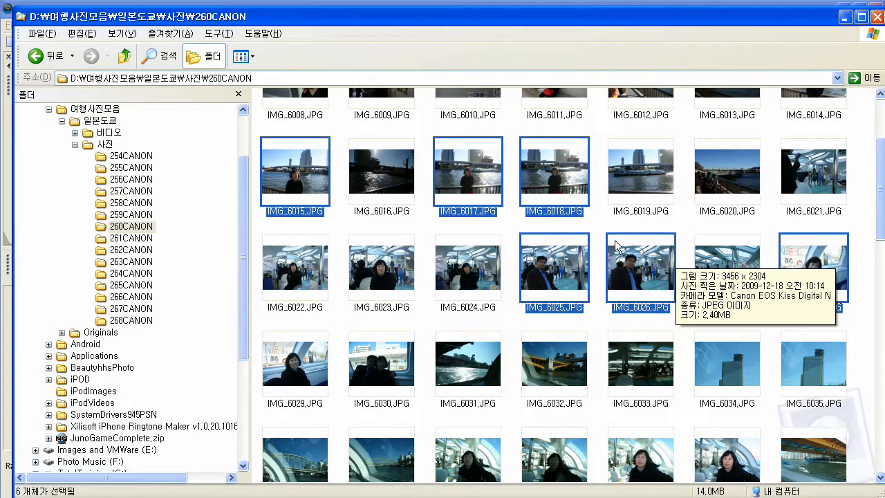
scroll(615, 239, up, 3)
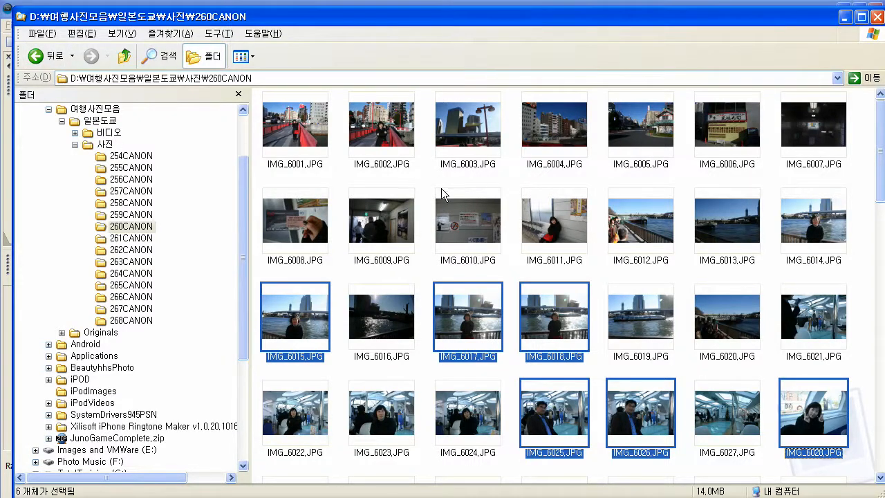
click(844, 17)
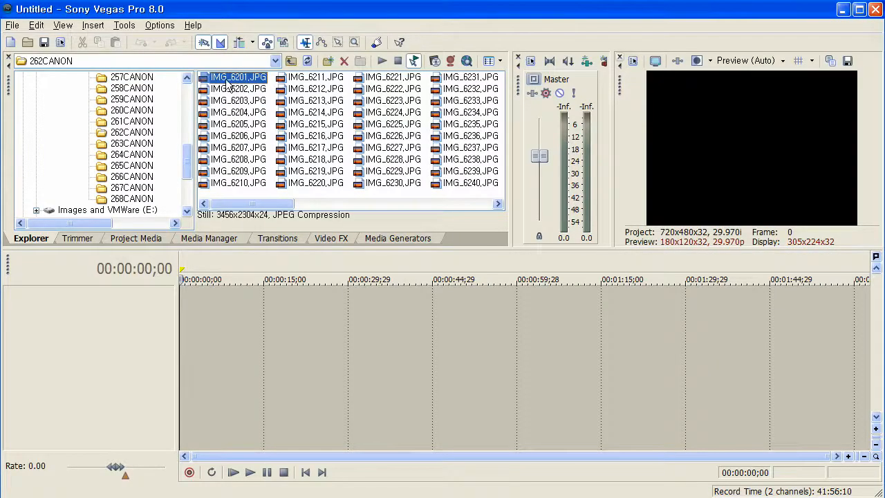
- Select photos IMG_6201.JPG through IMG_6210.JPG in 262CANON and place them together at the start of the timeline
scroll(130, 164, down, 2)
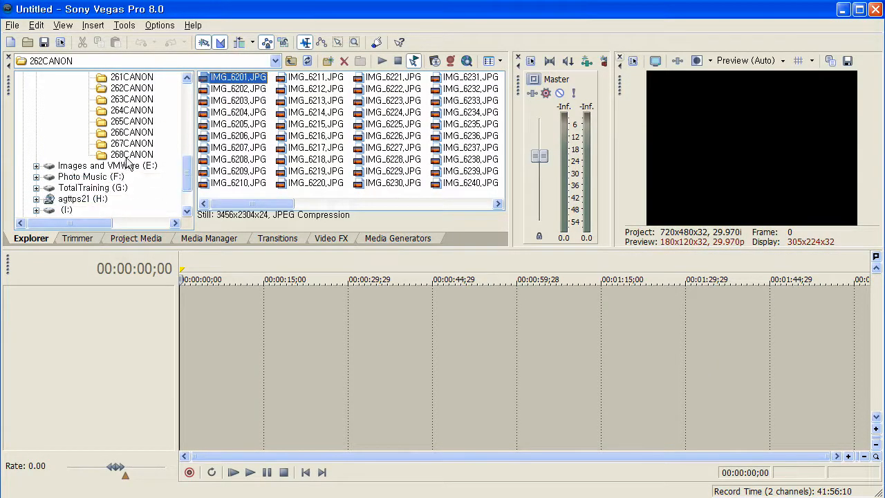
drag(191, 173, 191, 153)
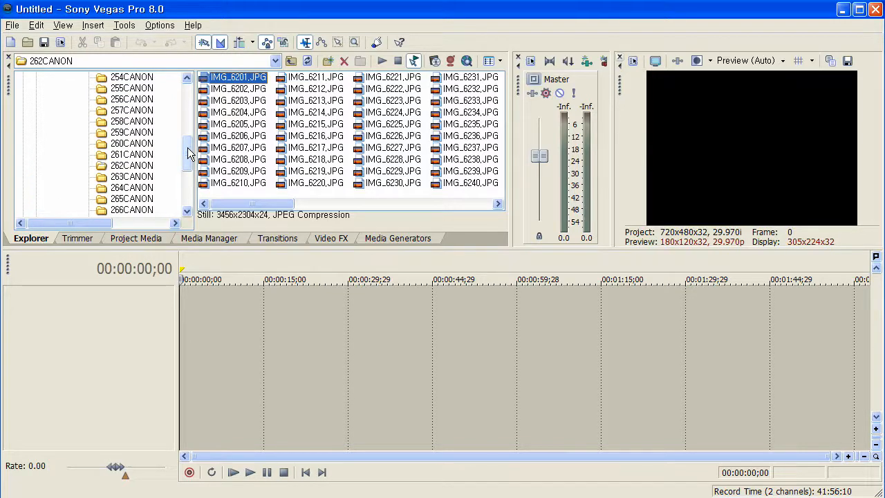
shift+click(267, 137)
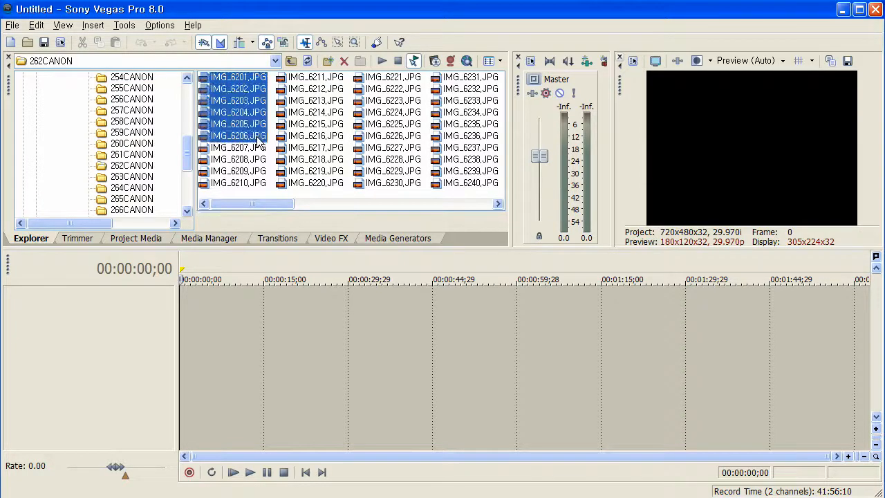
shift+click(265, 185)
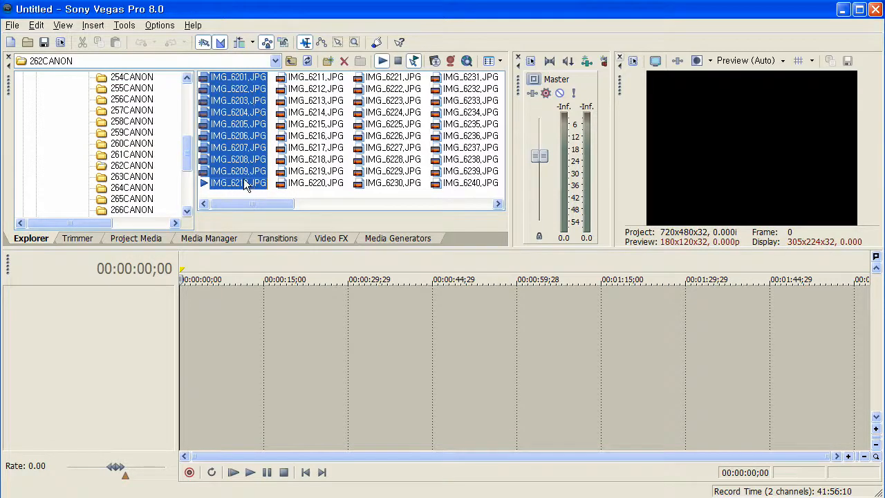
drag(244, 178, 182, 327)
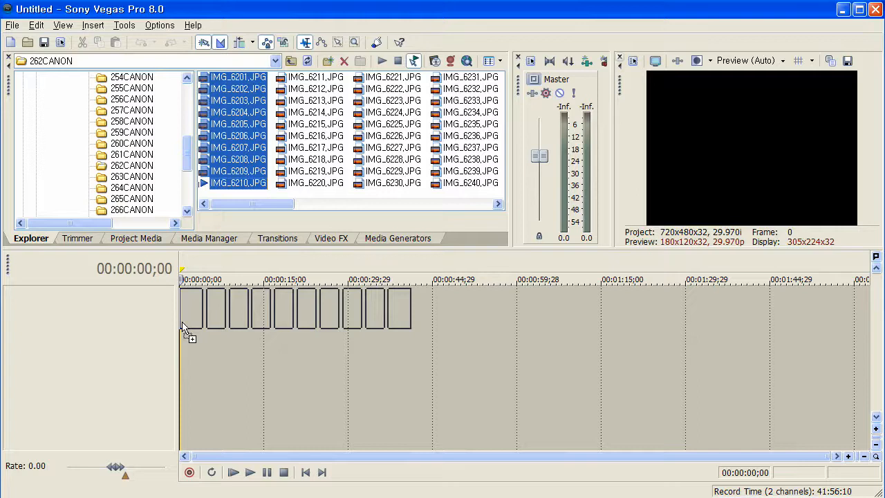
drag(183, 325, 181, 321)
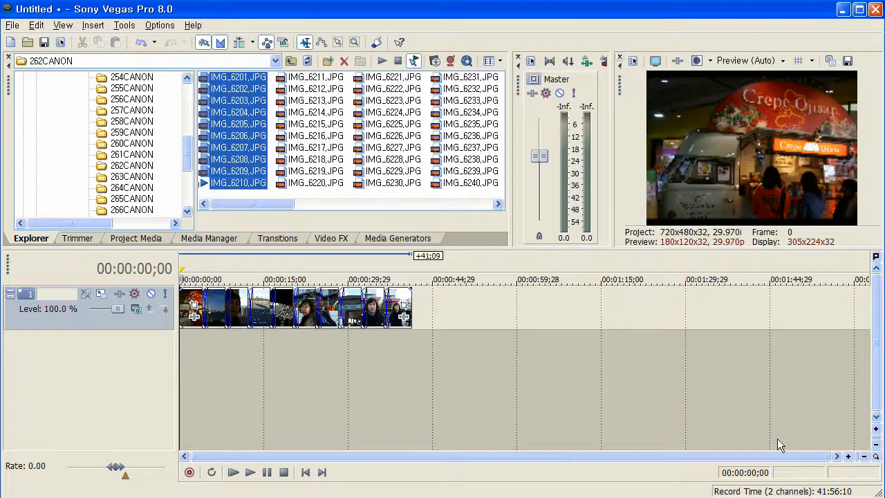
click(848, 458)
click(847, 458)
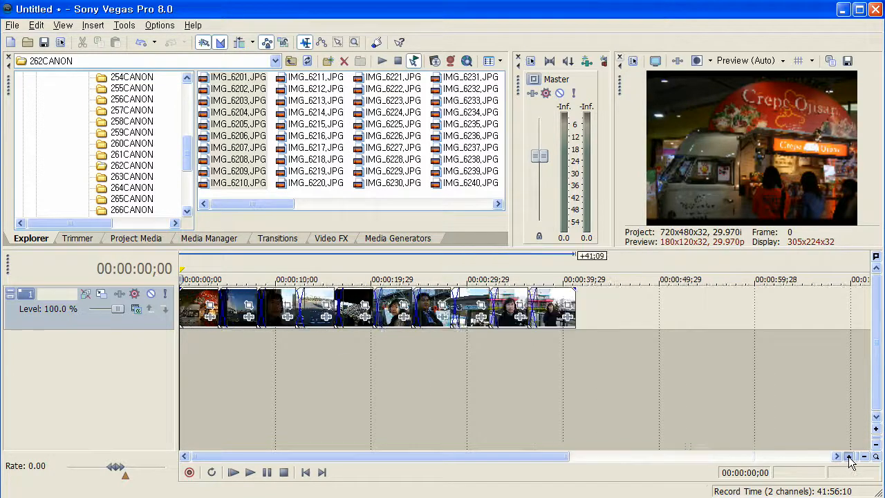
- Magnify the timeline to show the crossfades between photos and play the slideshow from the start
click(848, 459)
click(848, 458)
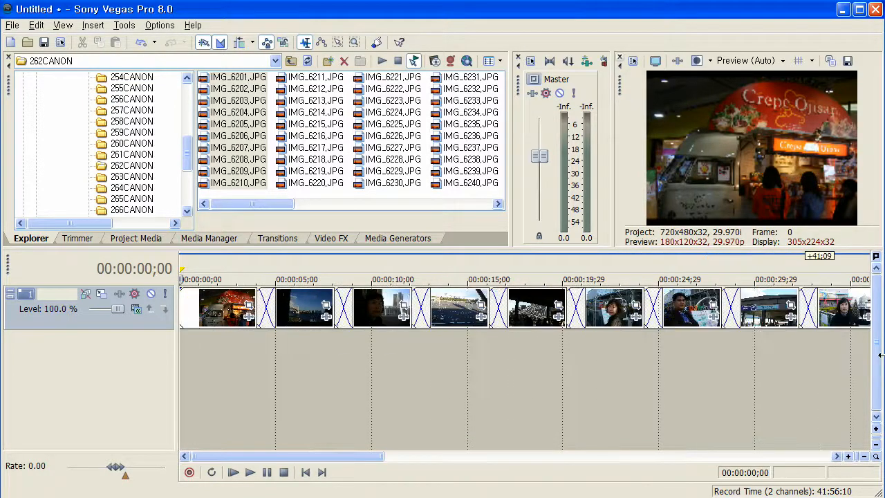
drag(883, 355, 884, 354)
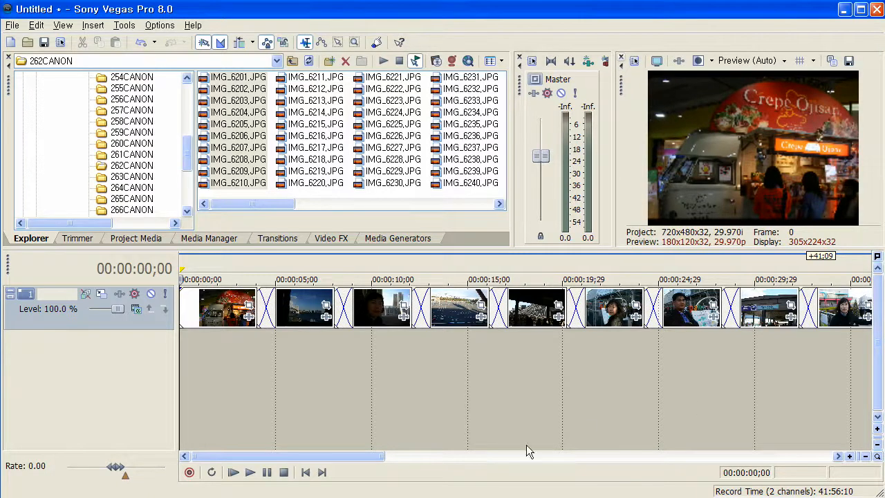
drag(289, 456, 412, 339)
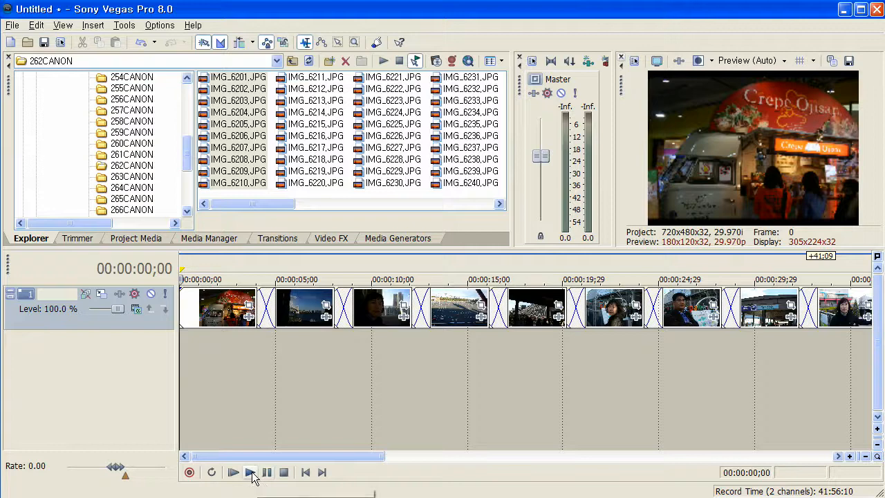
click(250, 472)
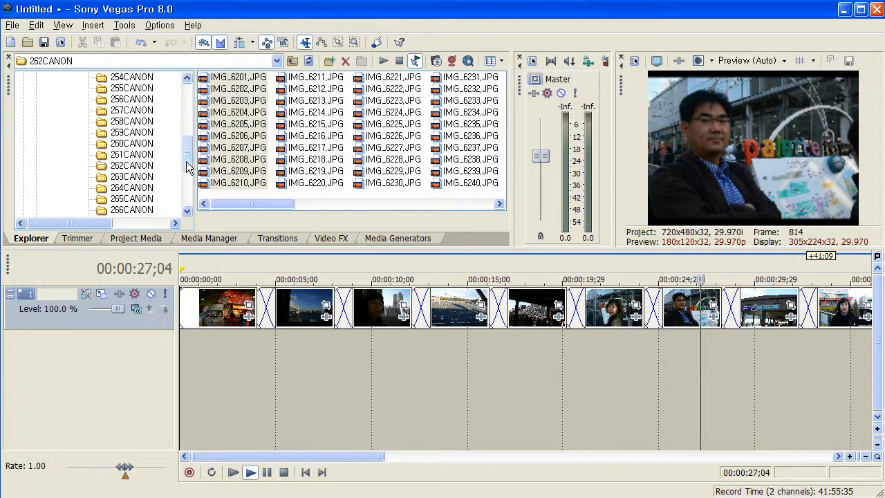
- Browse the iPOD music folder, check Jazz, and open the 00 Kenny G folder inside Kenny G to look through its tracks
drag(187, 163, 179, 126)
click(79, 111)
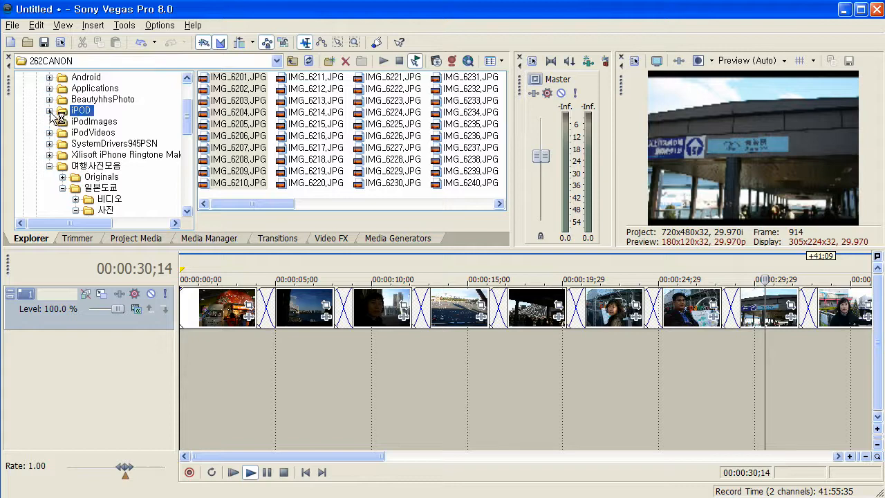
click(49, 111)
scroll(76, 125, down, 1)
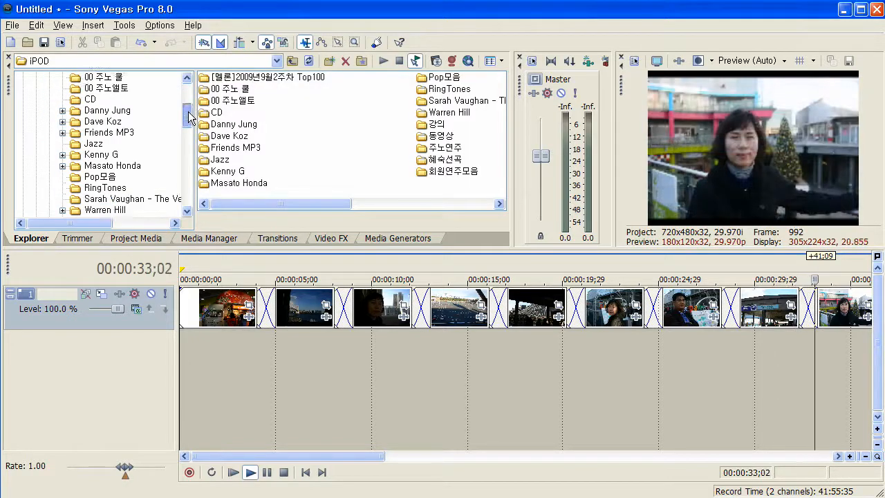
click(94, 133)
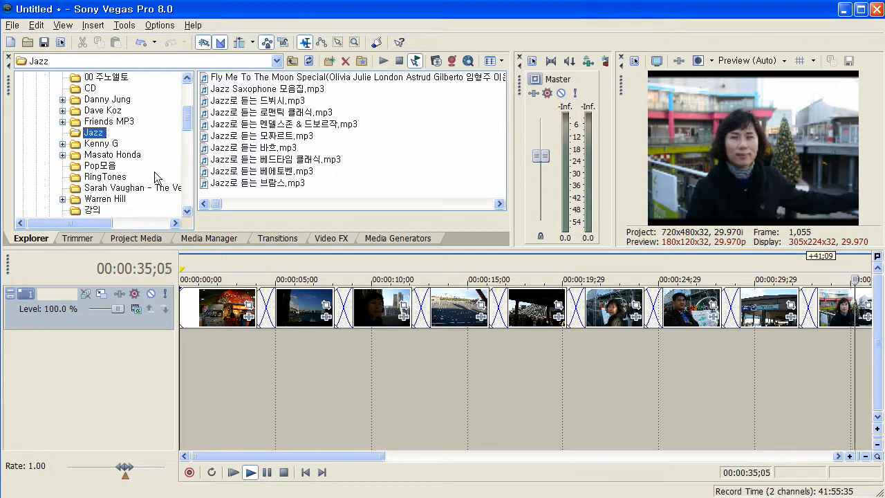
click(116, 144)
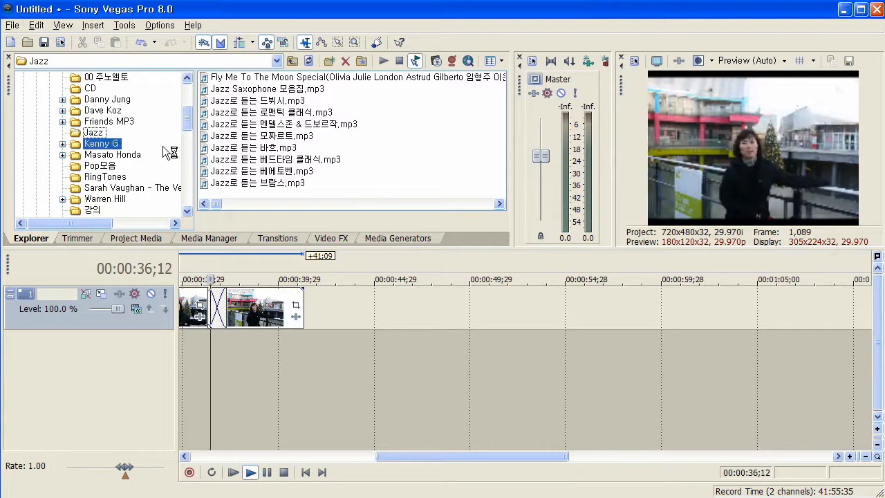
click(244, 80)
double_click(244, 81)
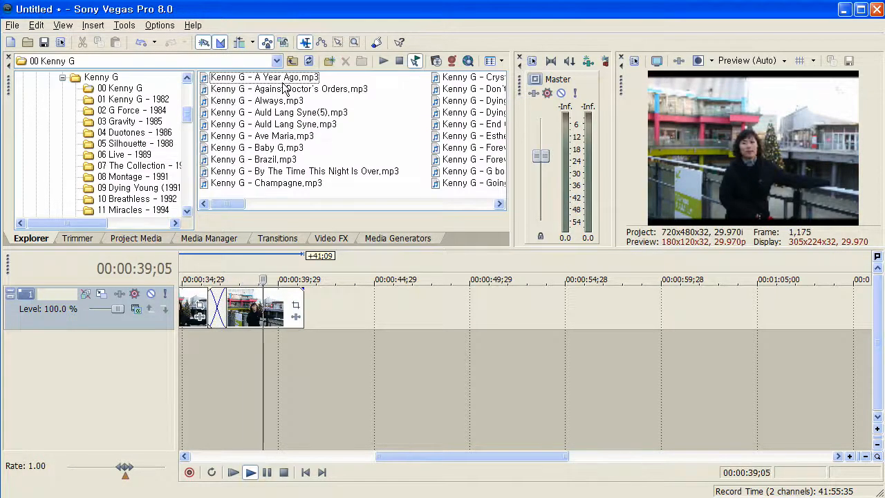
click(347, 202)
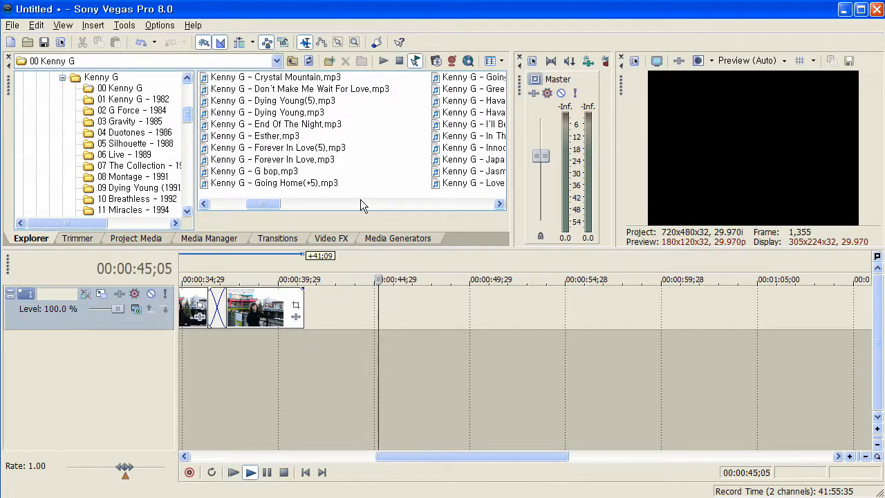
- Add Kenny G - G bop.mp3 as an audio track beneath the photos and align its start with the beginning of the timeline
click(289, 172)
drag(280, 175, 280, 404)
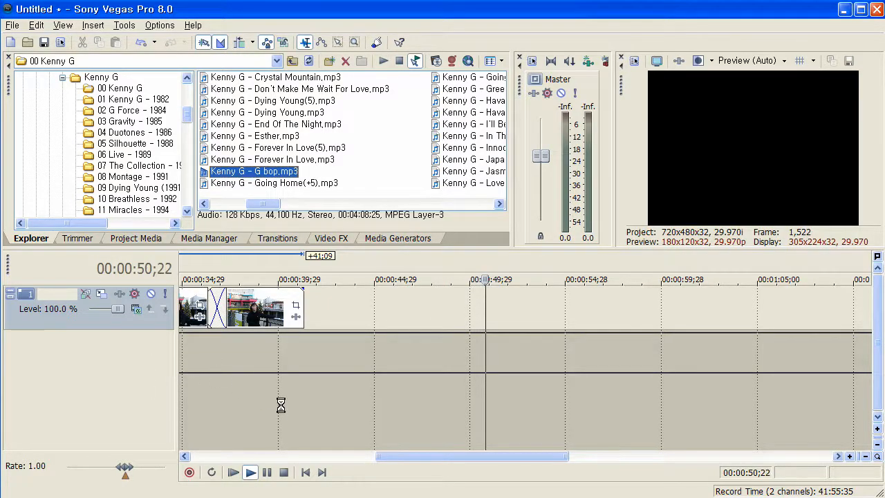
drag(339, 457, 261, 457)
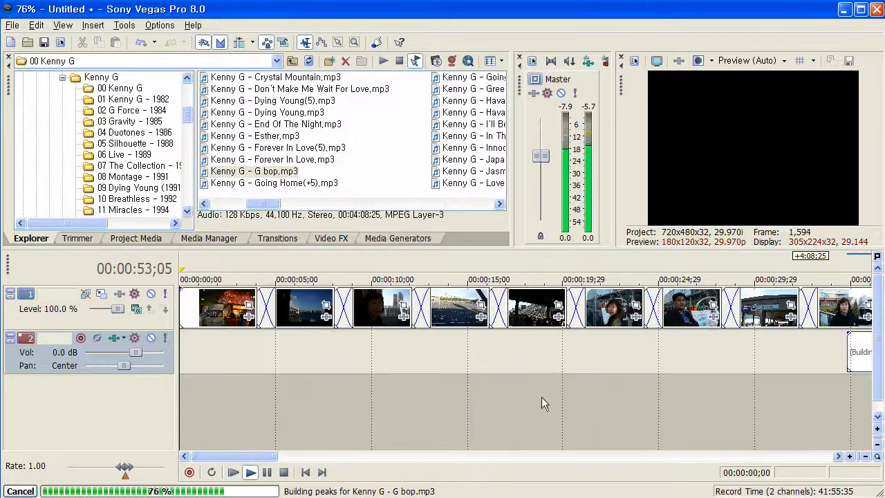
drag(863, 334, 318, 342)
drag(868, 346, 208, 357)
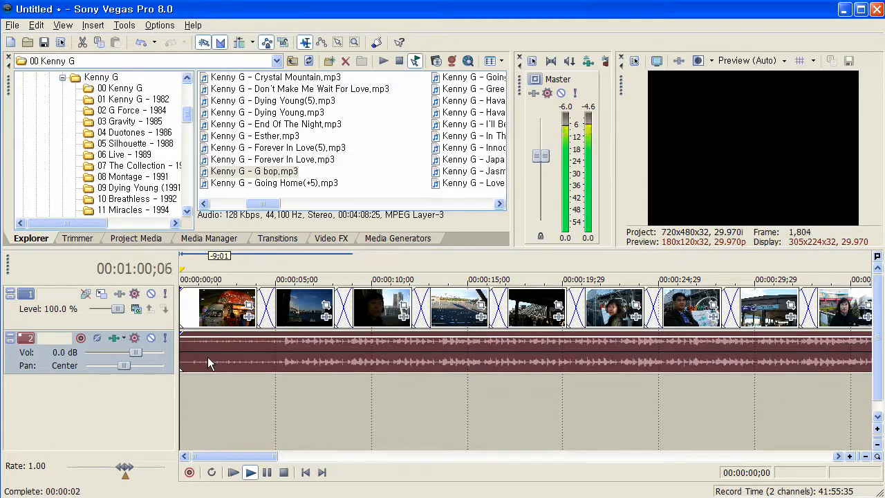
click(283, 472)
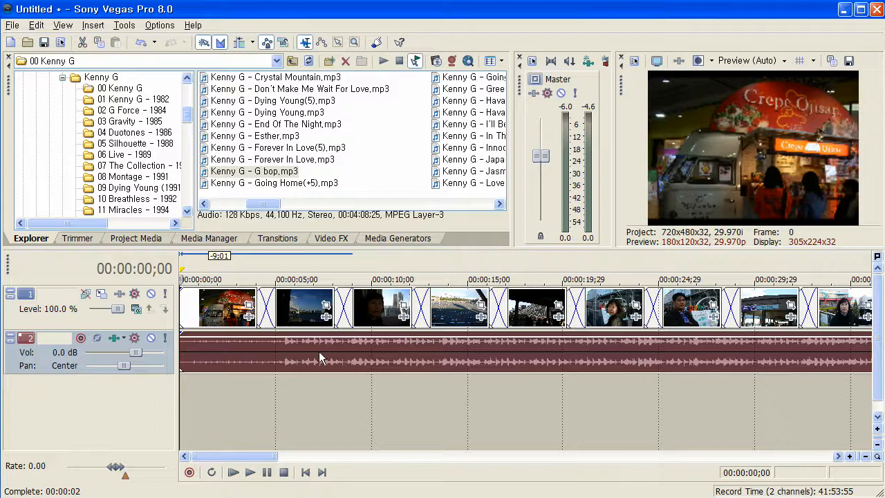
drag(320, 357, 263, 364)
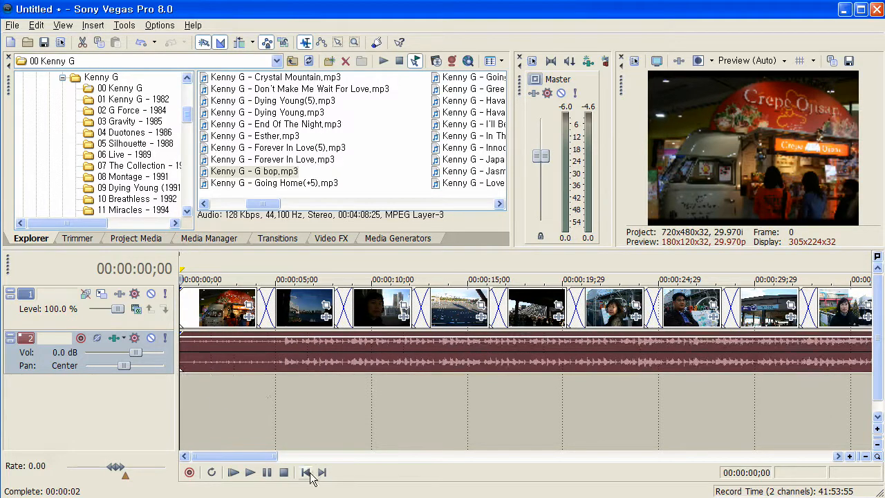
- Play the slideshow with its background music from the start, and stop the playback
key(space)
key(space)
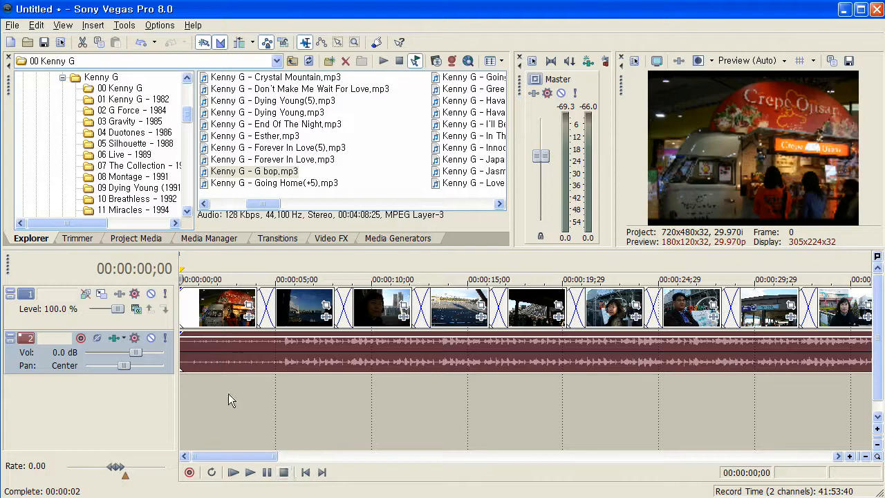
key(space)
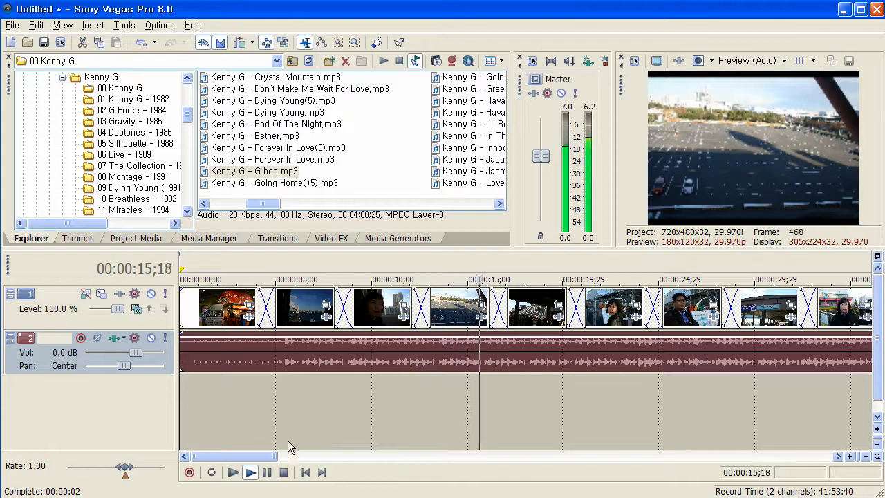
click(283, 472)
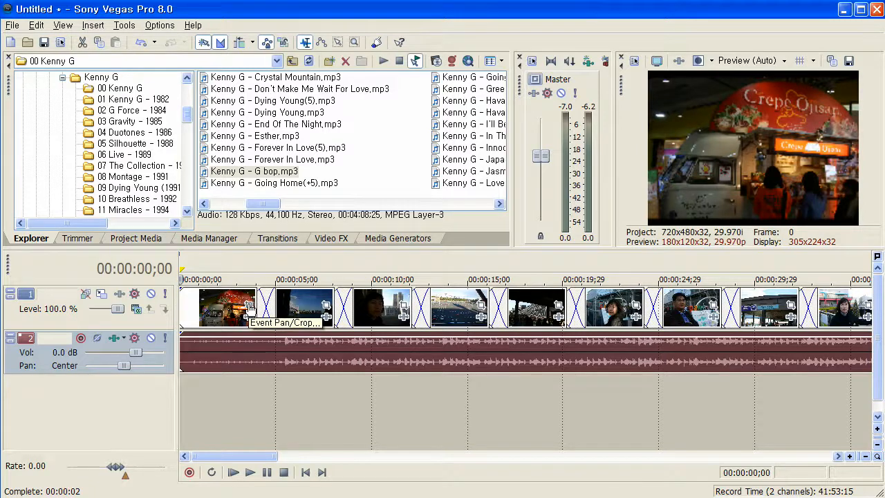
- Open Event Pan/Crop for the first photo and shrink its opening frame to about 2,235 × 1,490, centered at about 2,097, 835 on the Crepe Ojisan sign
click(249, 308)
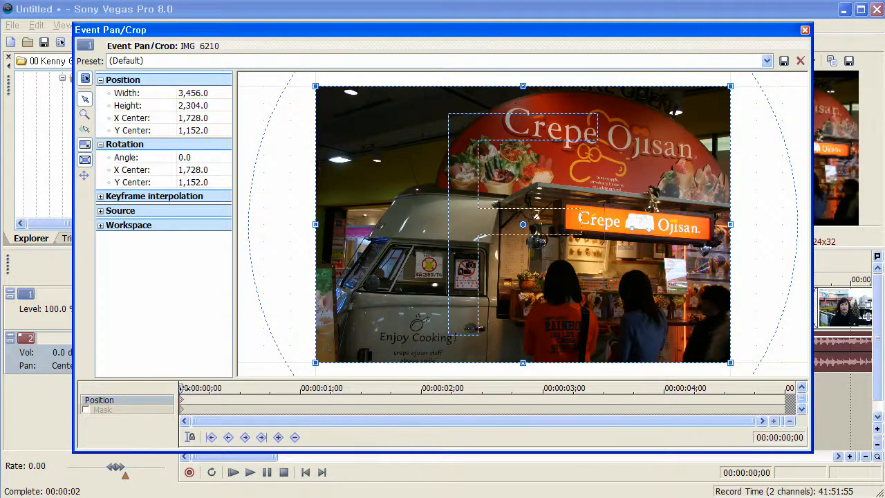
mouse_move(183, 388)
mouse_down()
mouse_move(795, 390)
mouse_move(169, 394)
mouse_up()
drag(730, 84, 660, 115)
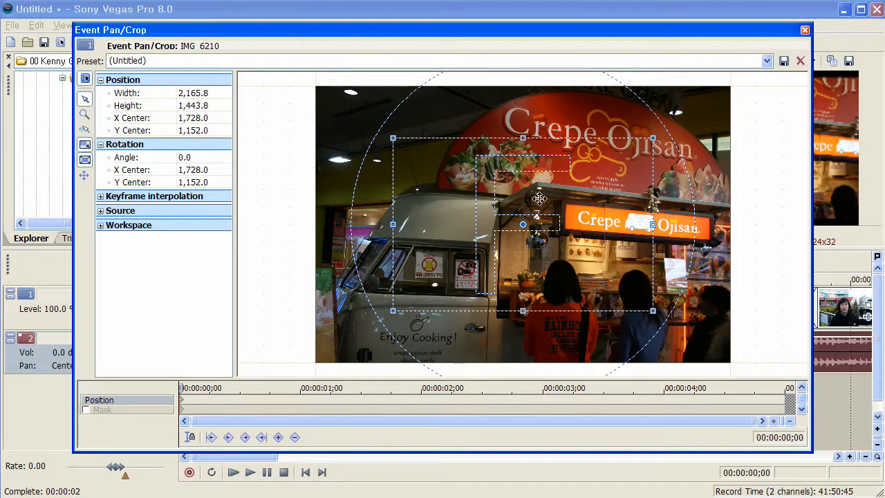
drag(539, 199, 608, 199)
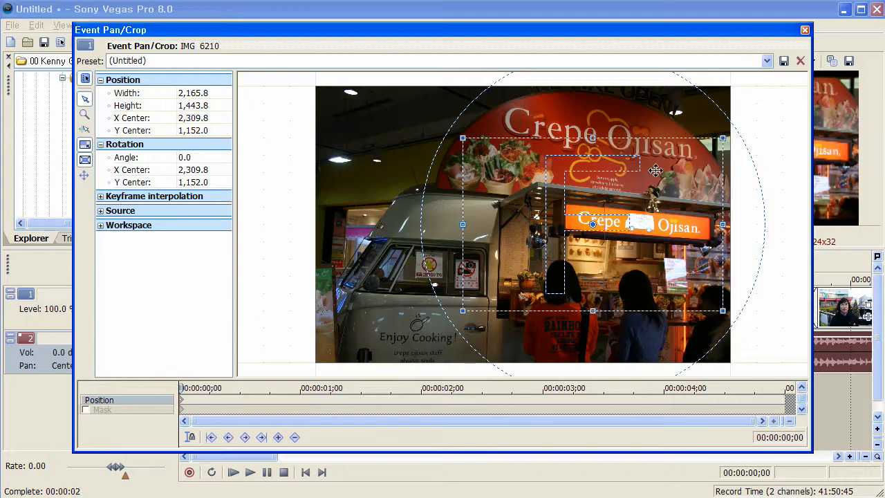
drag(655, 170, 626, 132)
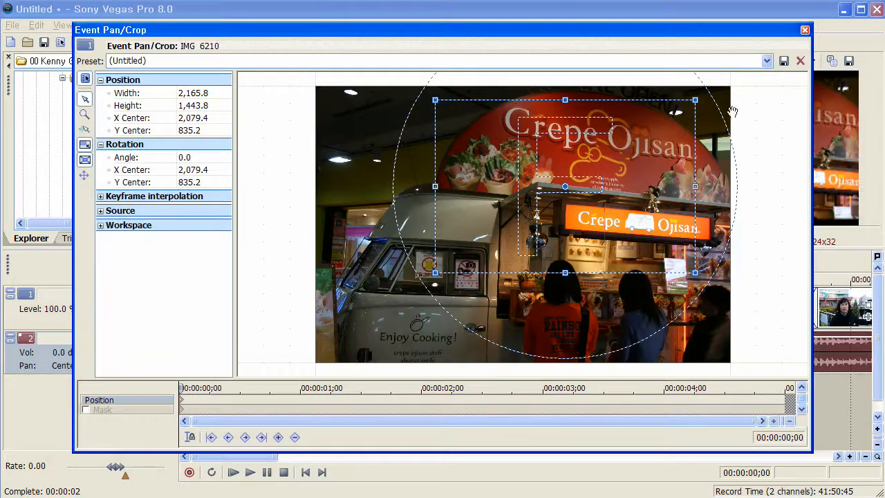
drag(692, 101, 677, 120)
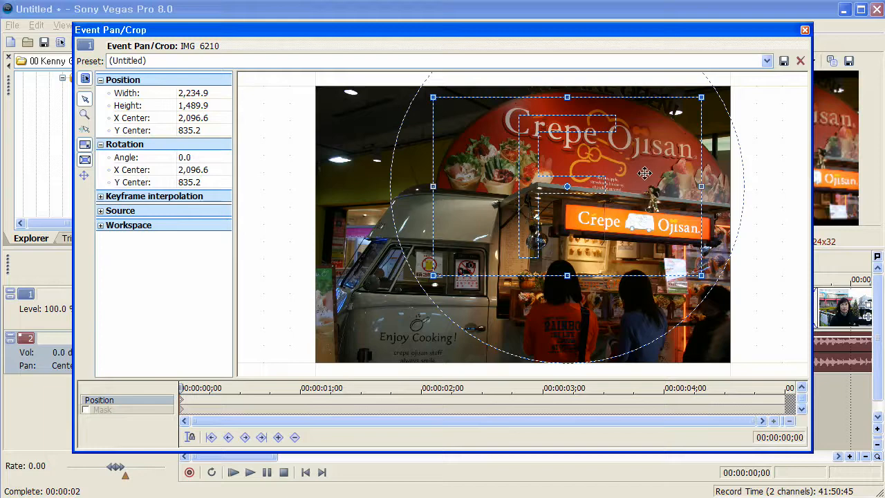
- Create a position keyframe at 00:00:04;27 and enlarge its crop frame to about 3,393 × 2,262, centered at about 1,717, 1,152
click(783, 404)
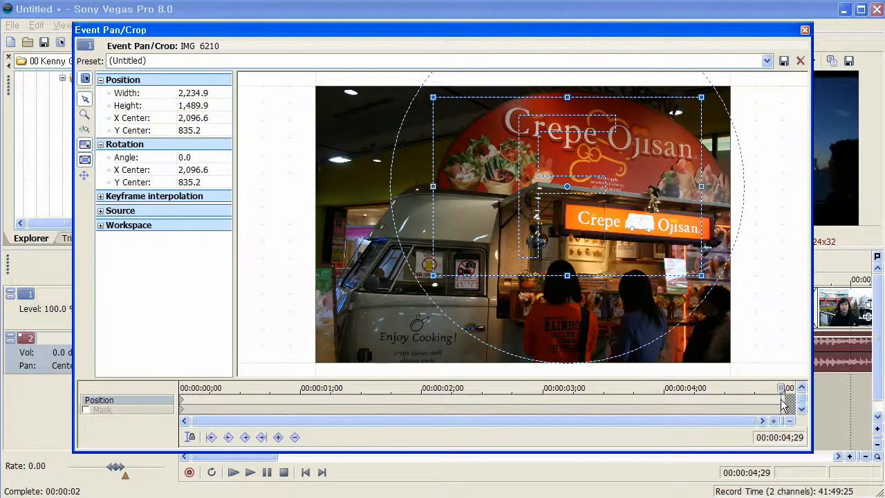
right_click(781, 400)
click(773, 400)
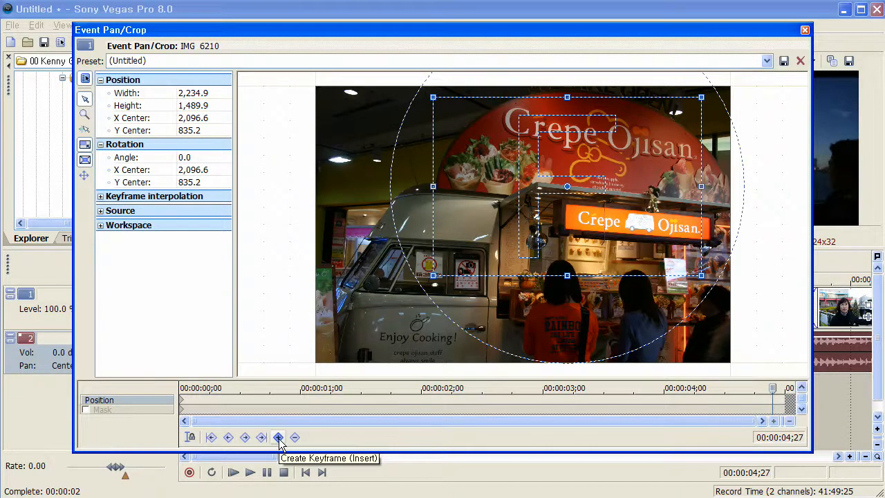
click(278, 438)
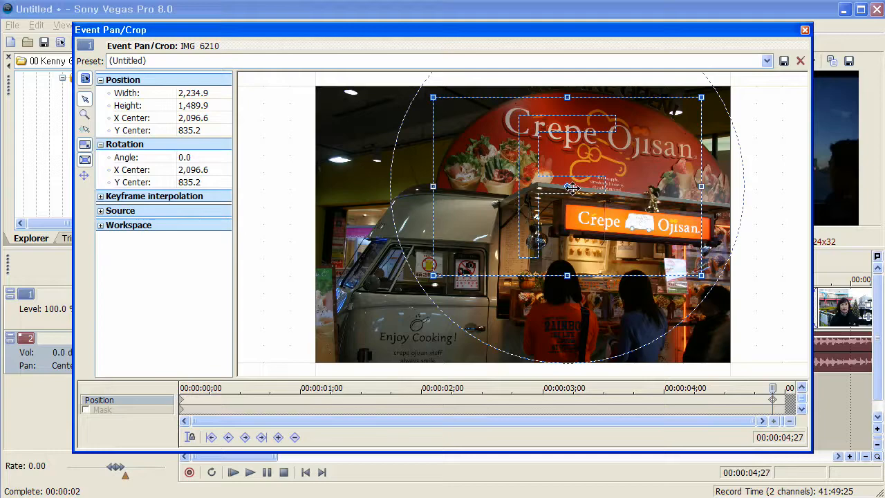
drag(631, 185, 599, 222)
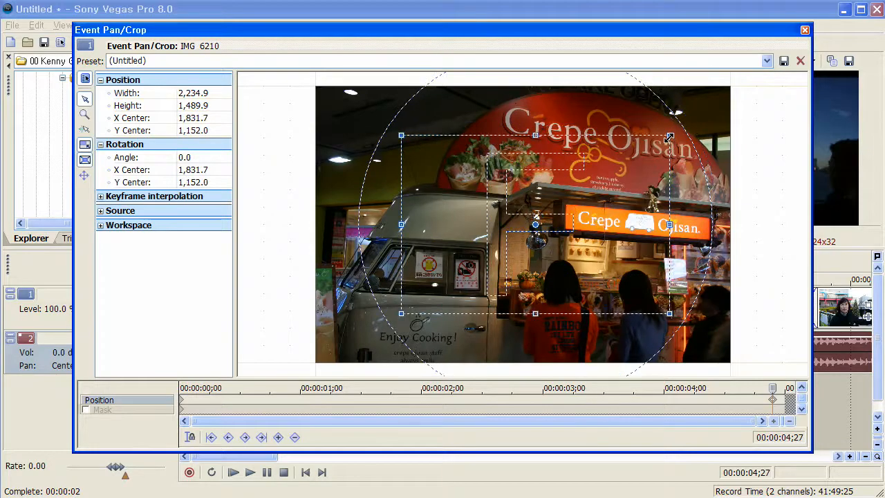
mouse_move(669, 135)
mouse_down()
mouse_move(723, 98)
mouse_move(654, 141)
mouse_up()
drag(710, 99, 731, 88)
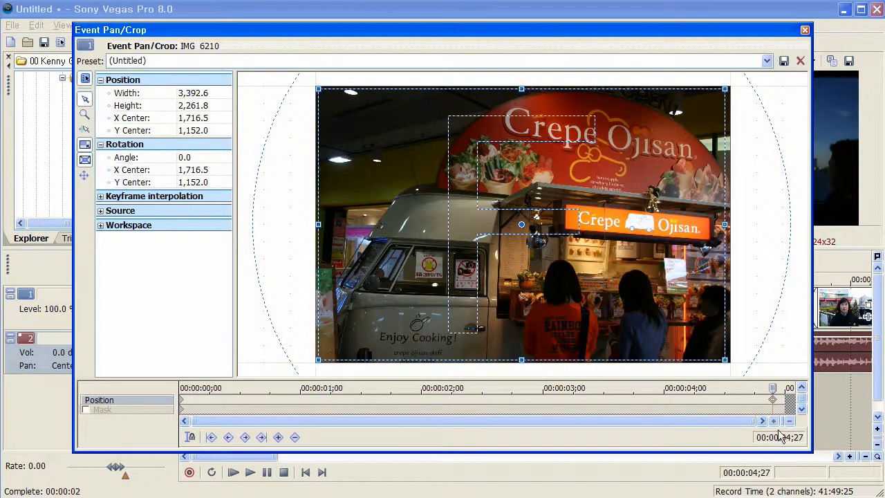
- Scrub through the crop motion, move the ending keyframe to 00:00:05;00 and close Event Pan/Crop
drag(757, 391, 378, 389)
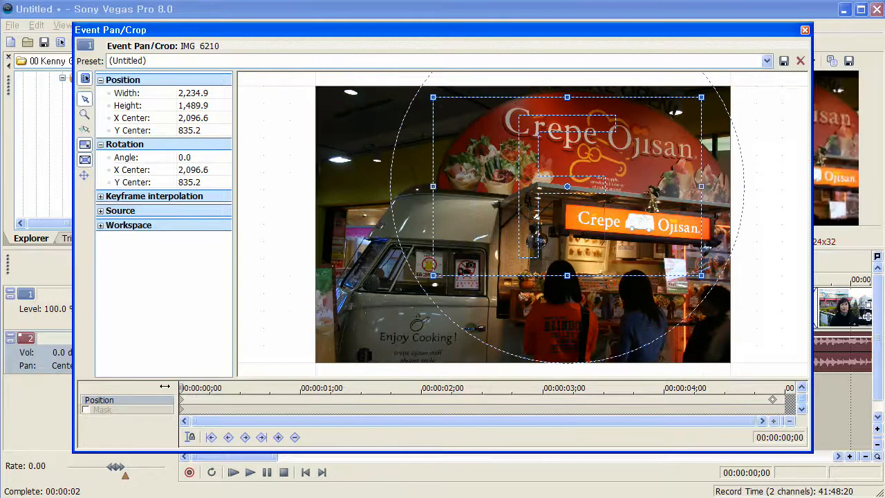
drag(450, 379, 784, 362)
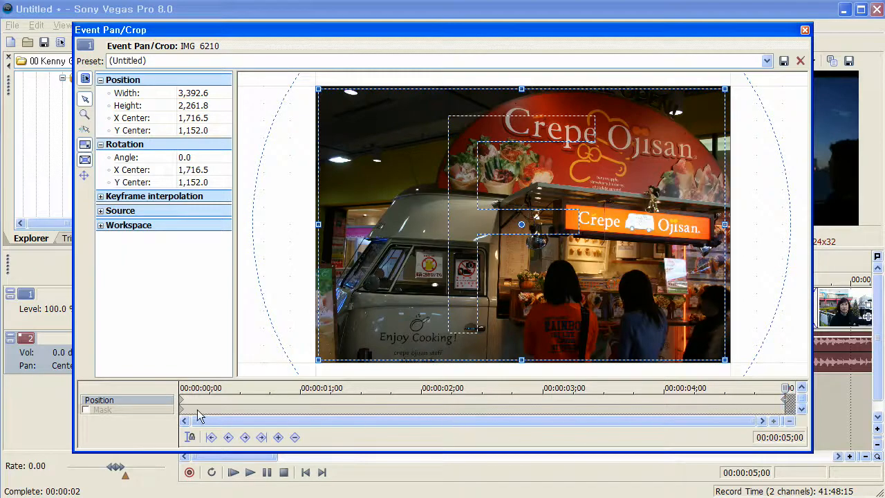
mouse_move(785, 388)
mouse_down()
mouse_move(166, 389)
mouse_move(790, 388)
mouse_up()
click(804, 30)
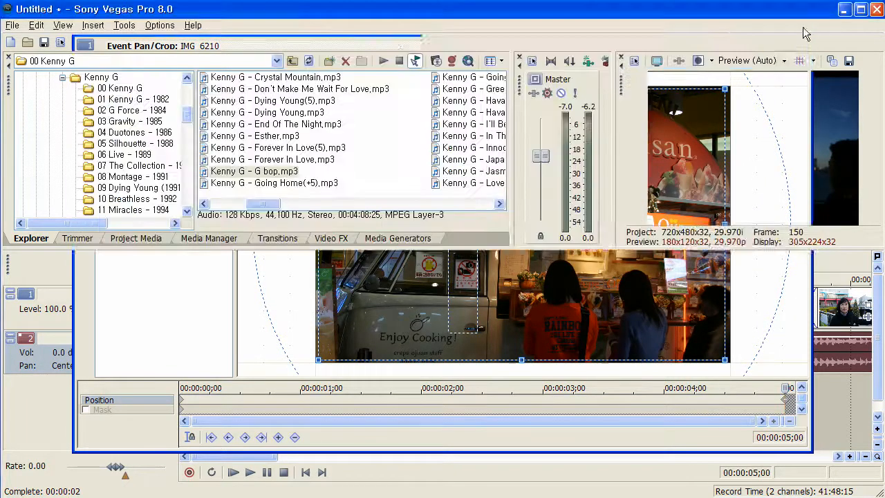
- Return to the start of the timeline and play the first photo's zoom-out movement to check it
click(304, 472)
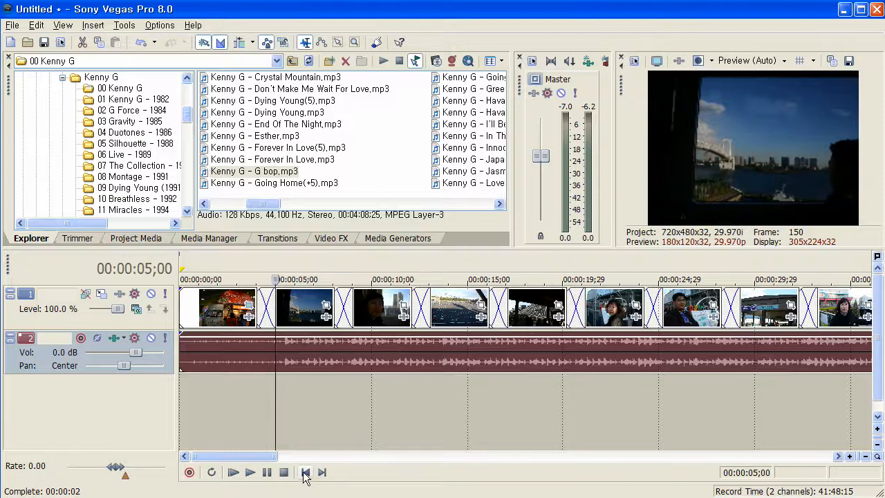
key(space)
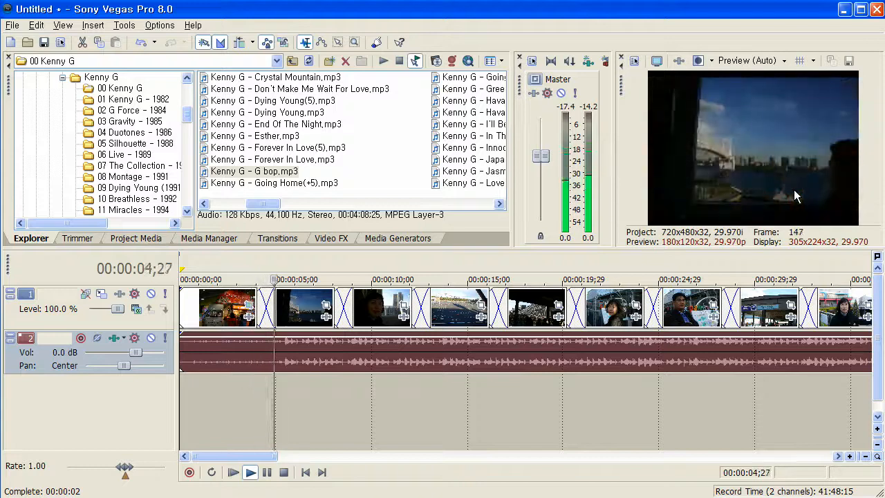
key(space)
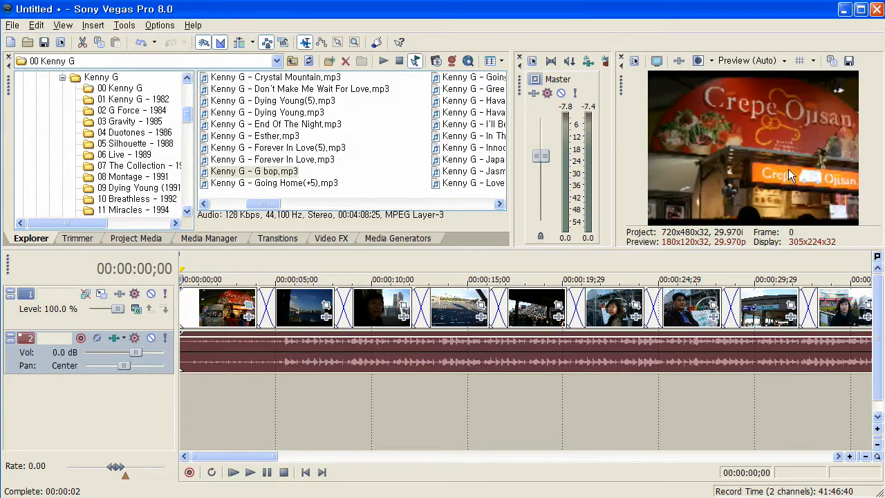
key(space)
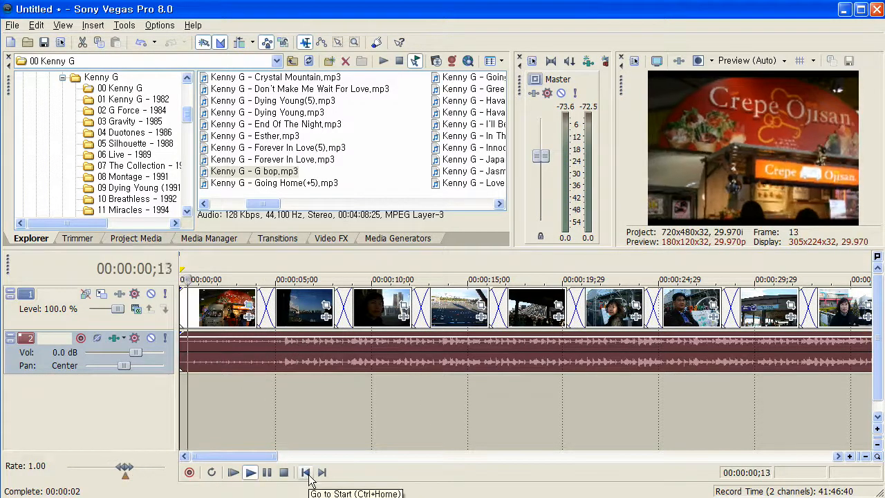
- In Event Pan/Crop for the second photo, shrink the crop frame at 00:00:05;00 to about 1,884 × 1,256, centered at about 1,699, 1,100, and close the window
key(space)
click(326, 305)
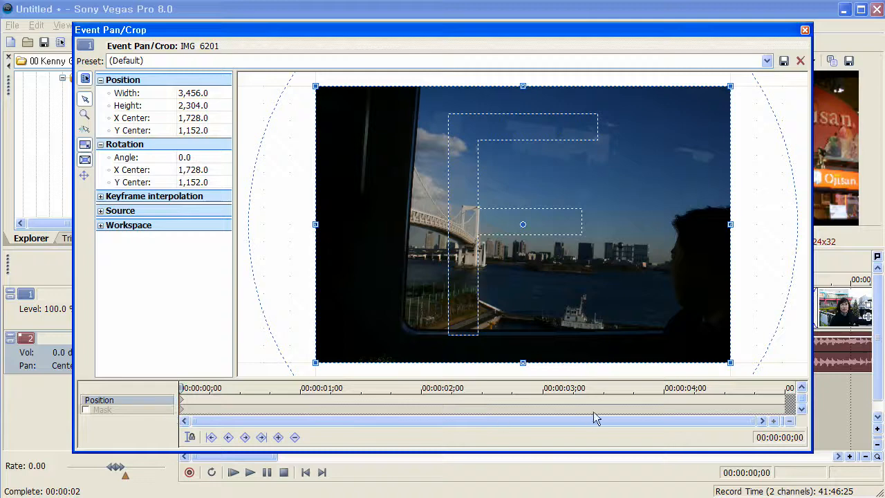
click(783, 403)
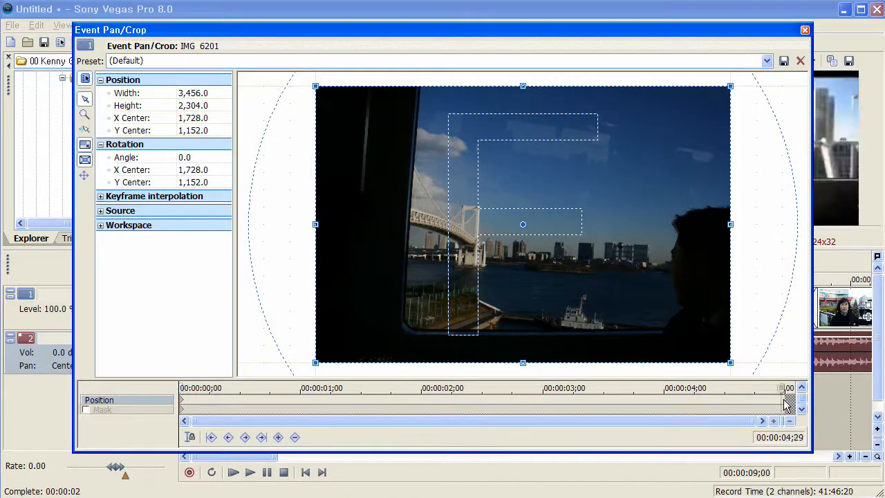
drag(784, 390, 789, 388)
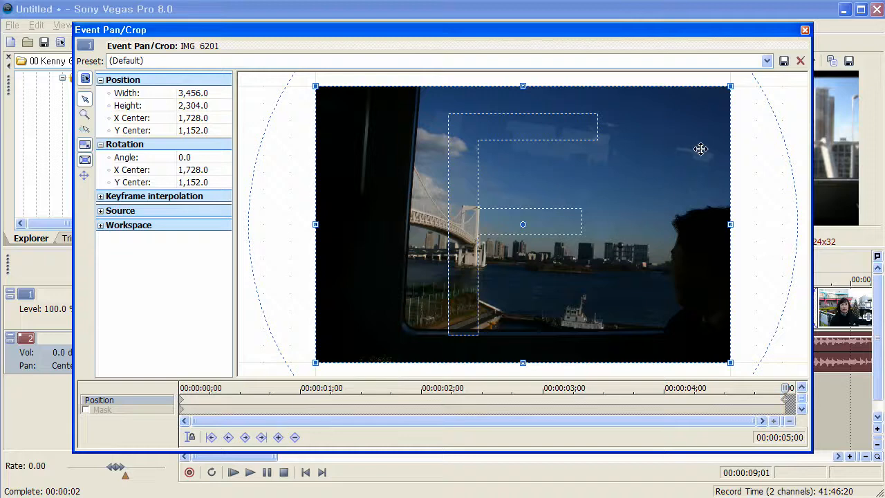
drag(730, 87, 635, 149)
drag(604, 191, 603, 187)
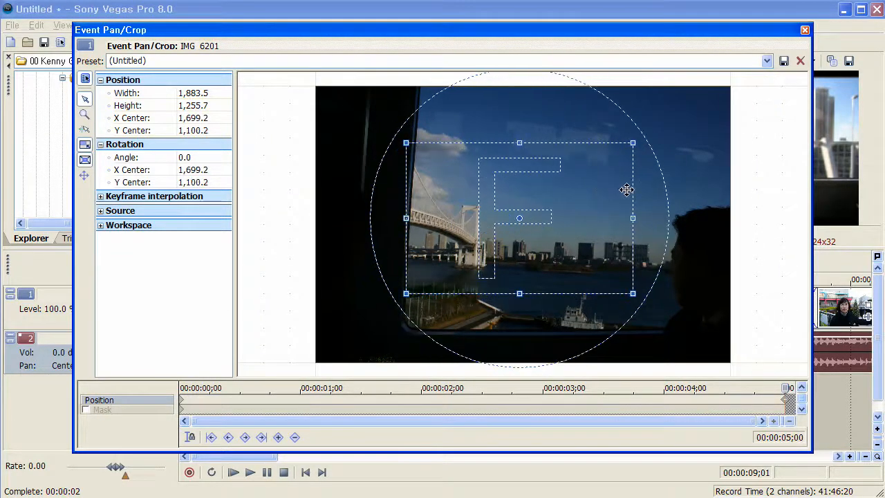
click(804, 30)
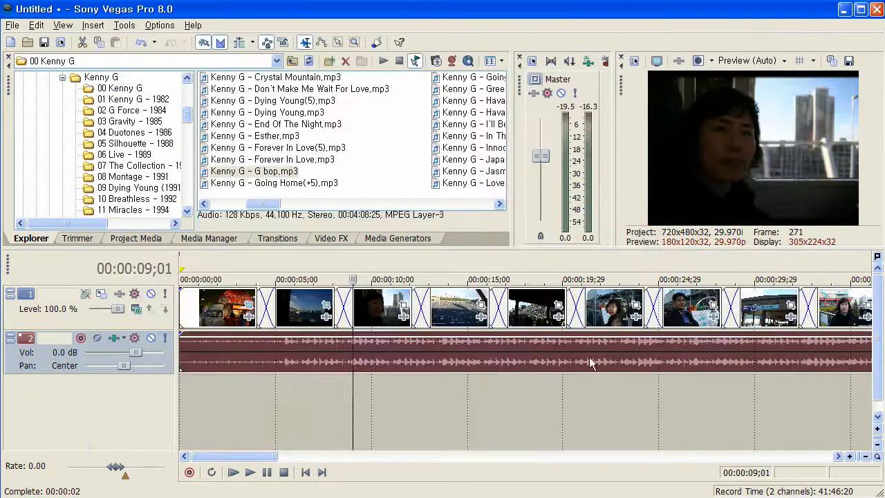
- Return to the start of the timeline and play through the first two photos to check the second photo's zoom-in movement
click(306, 472)
key(space)
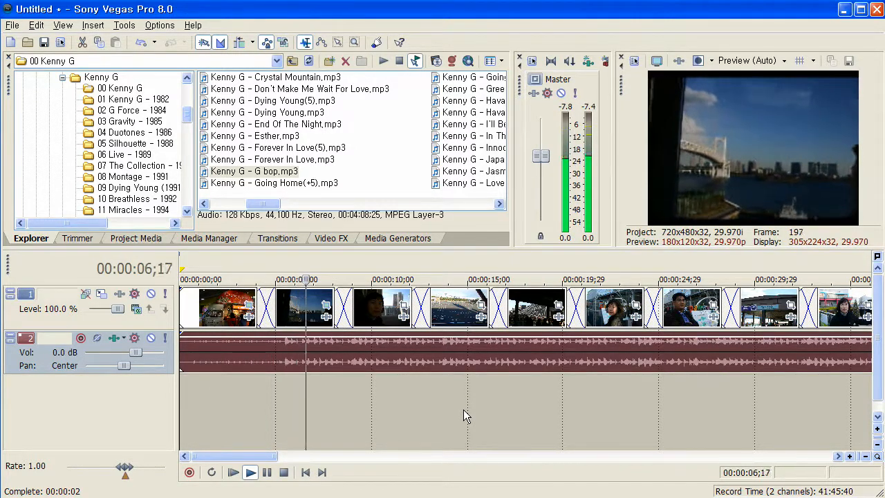
key(space)
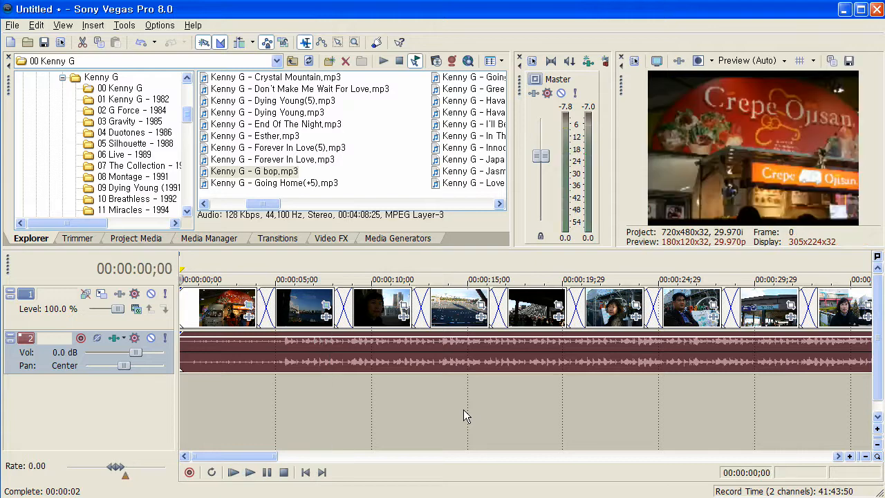